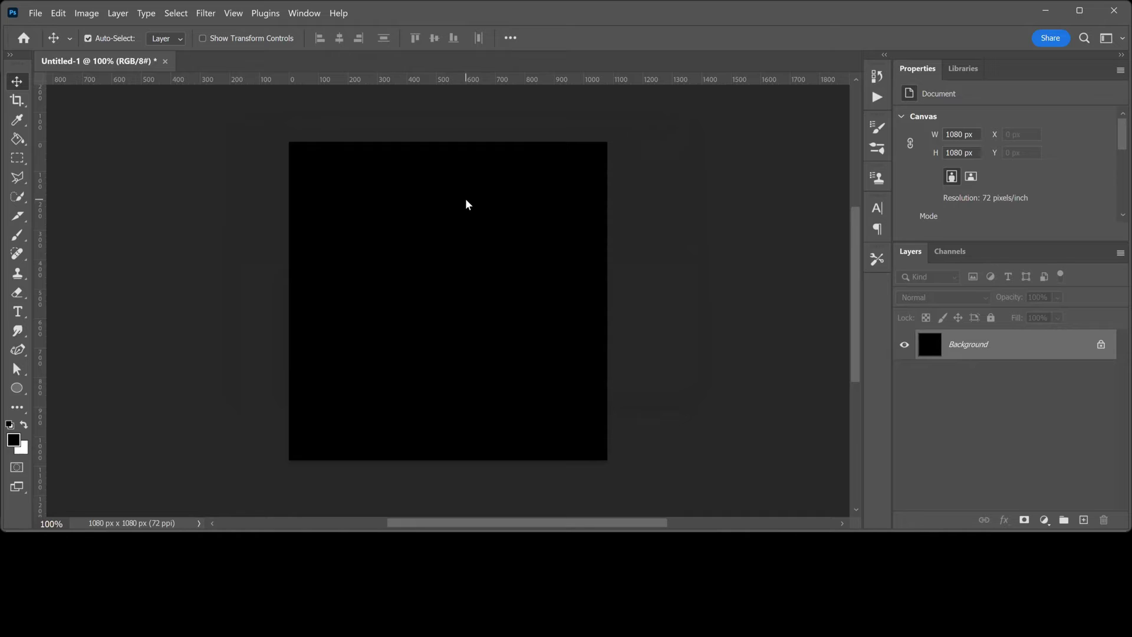
Create a New Guide Layout with 2 columns, 2 rows and 0 px column and row gutters
click(230, 13)
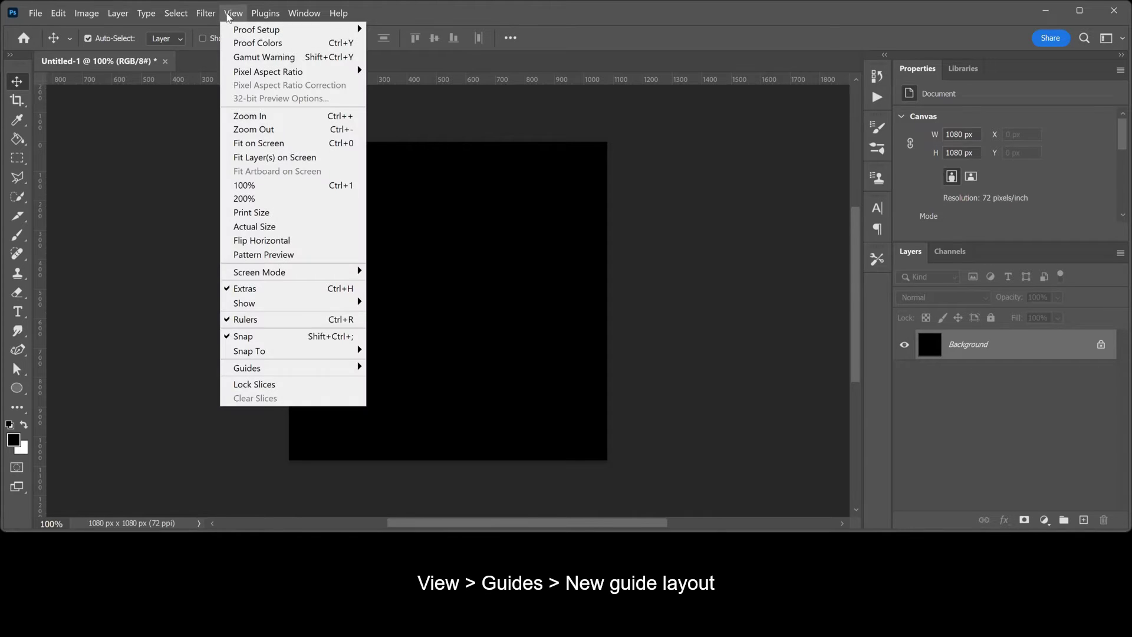
mouse_move(324, 372)
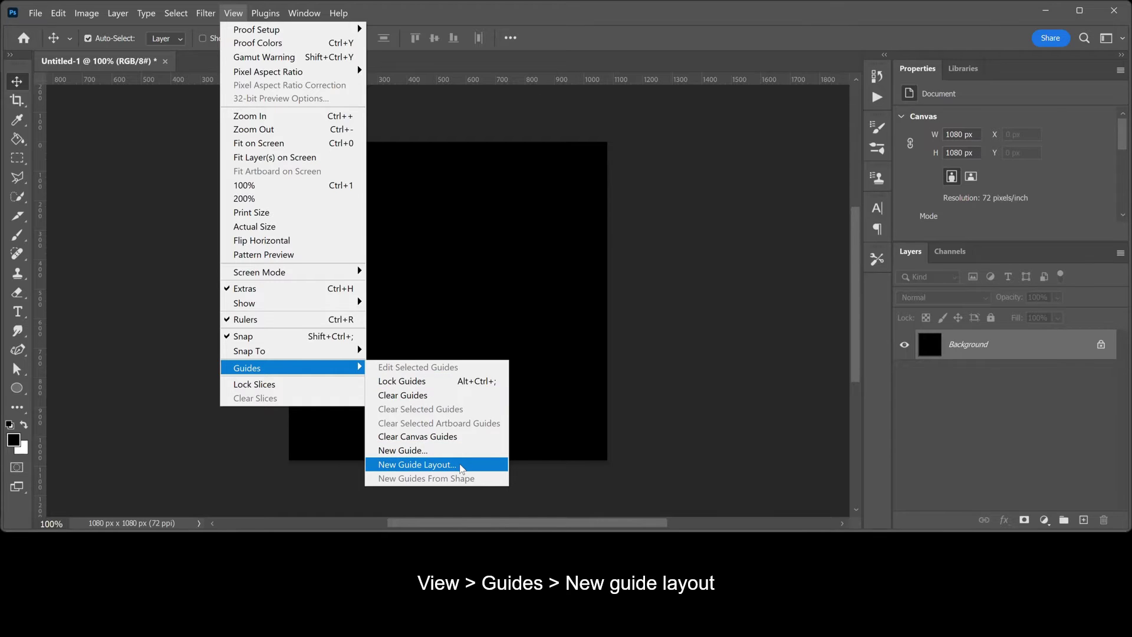
click(462, 467)
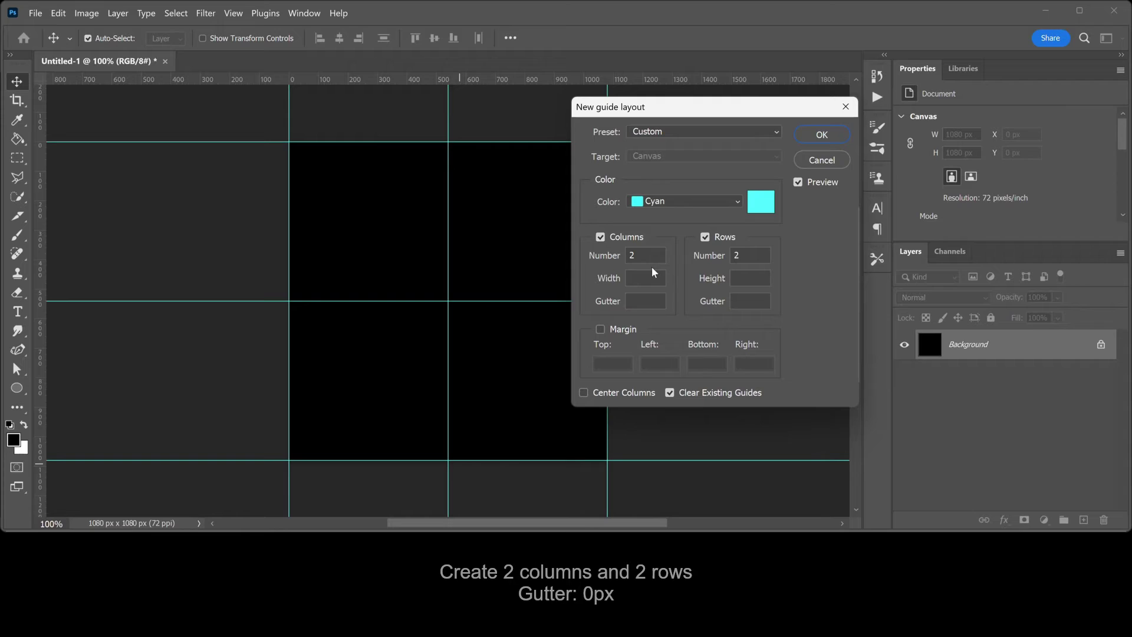
click(654, 255)
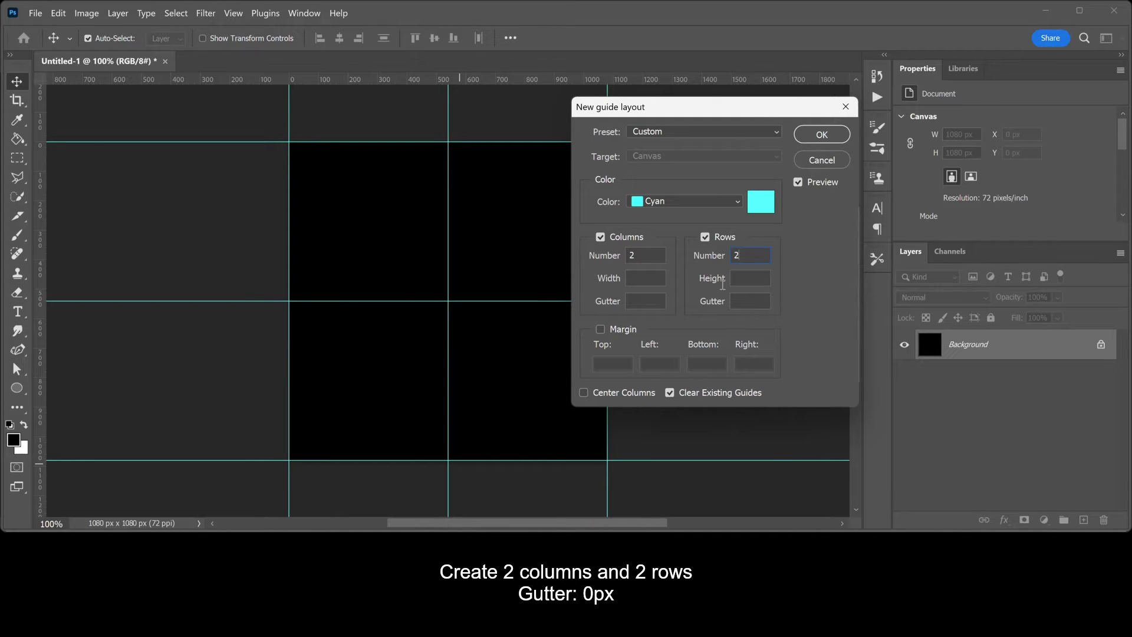
click(658, 302)
text(0)
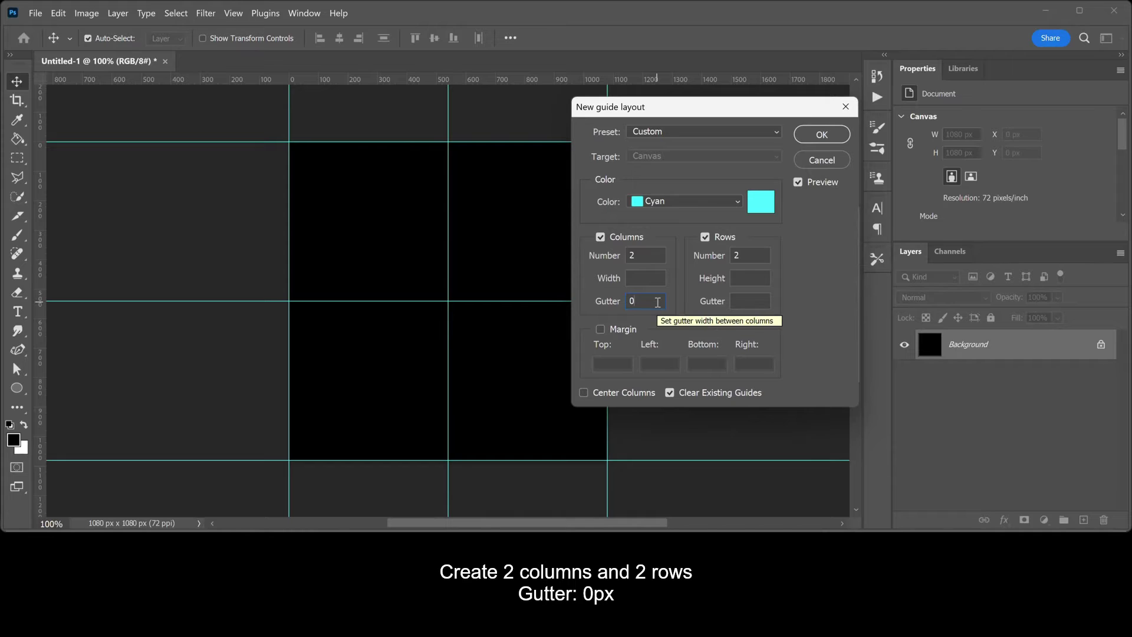
click(746, 302)
text(0)
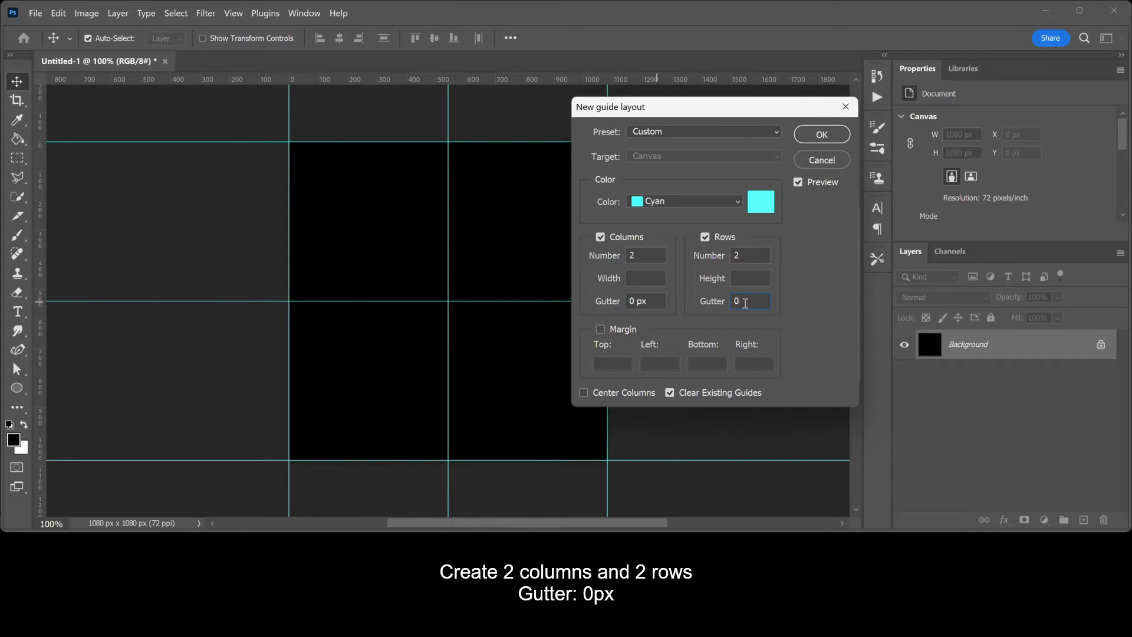
click(820, 136)
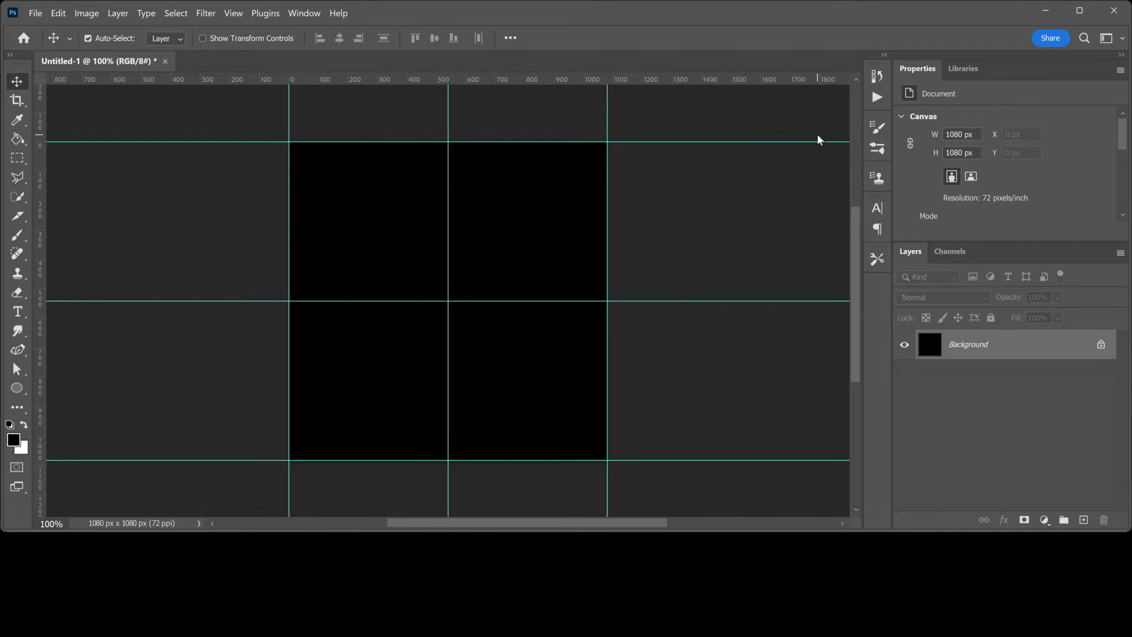
Set the Ellipse tool to Shape mode with No Color fill and a white 2 px stroke
click(23, 389)
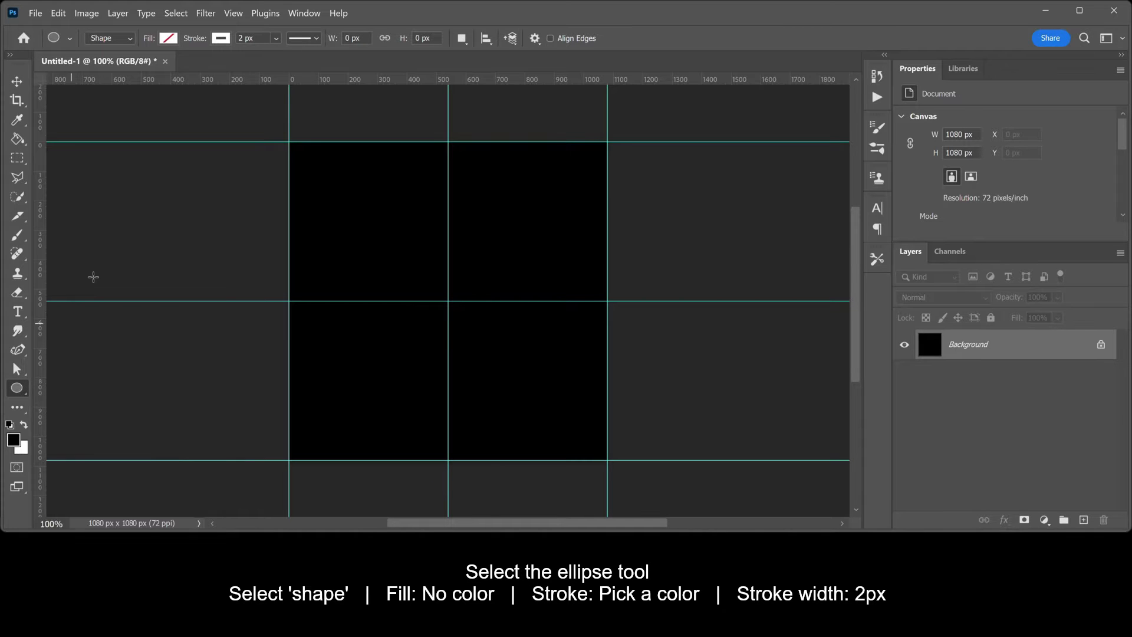
click(128, 41)
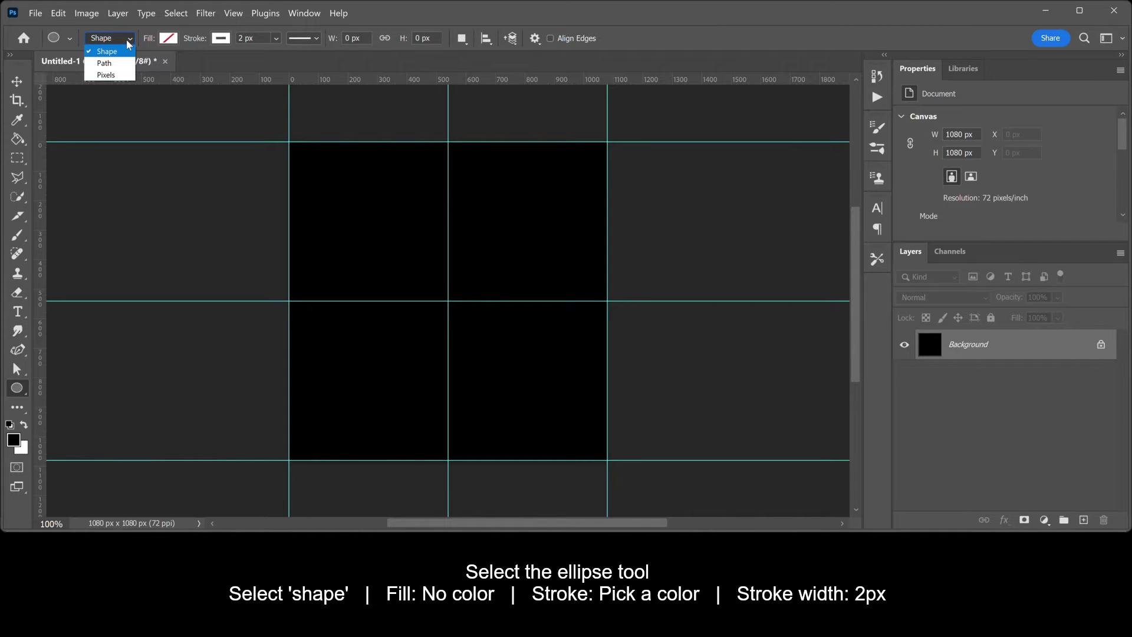
click(129, 45)
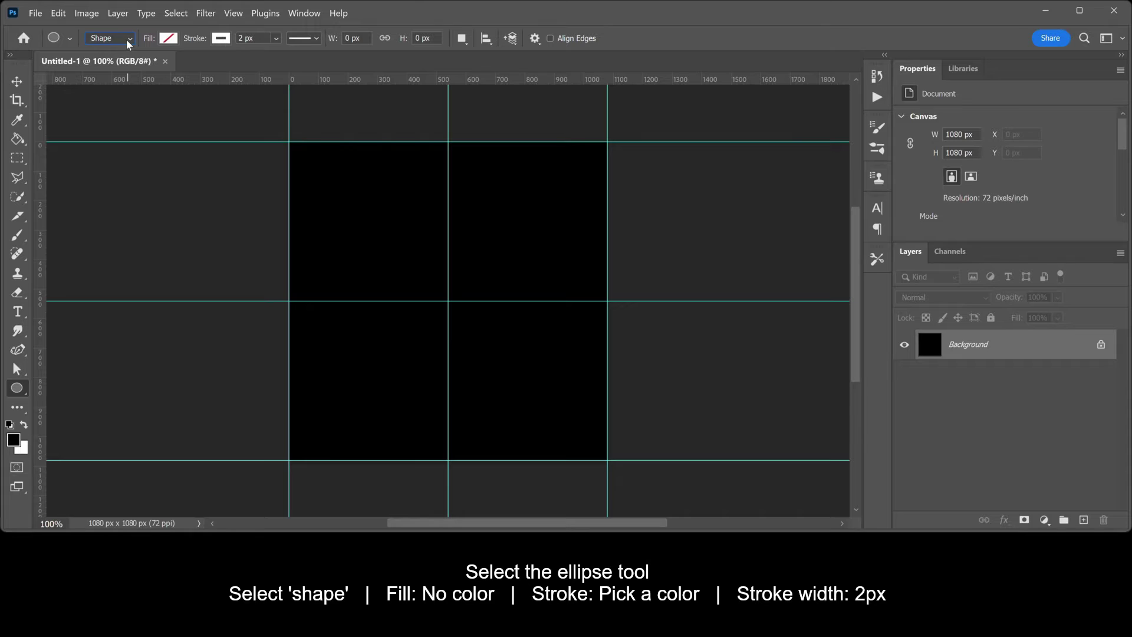
click(169, 39)
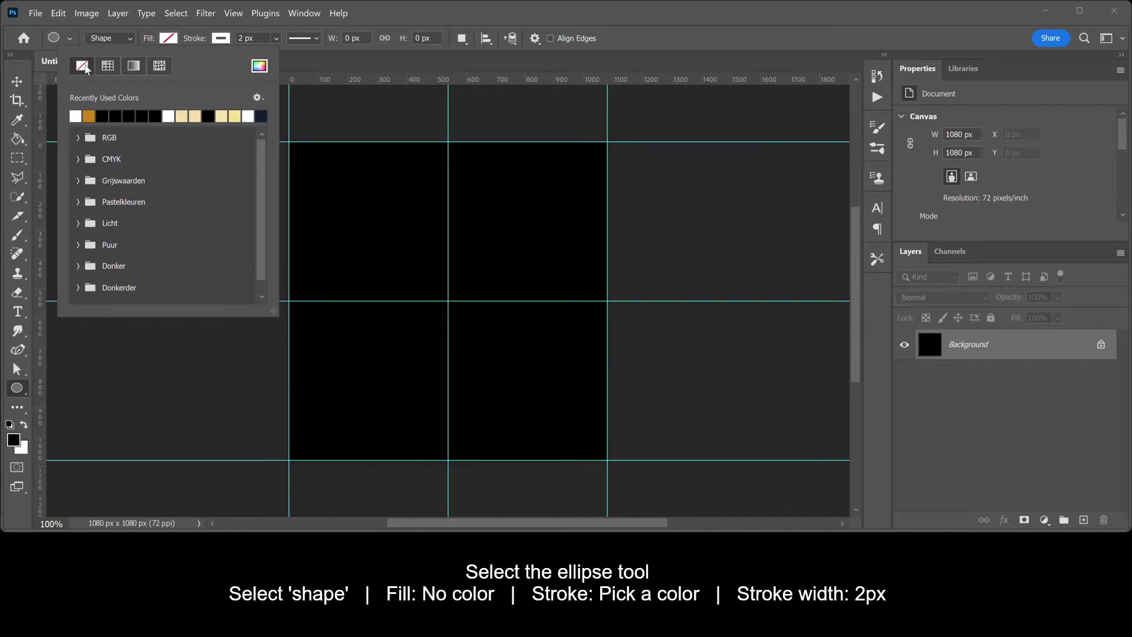
click(84, 67)
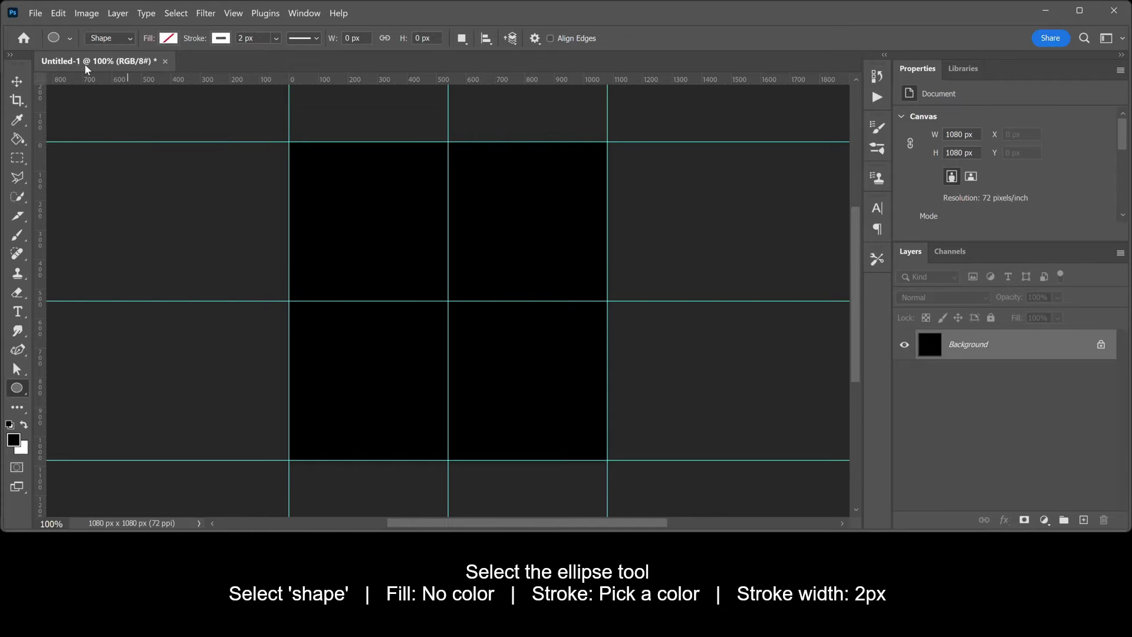
click(222, 39)
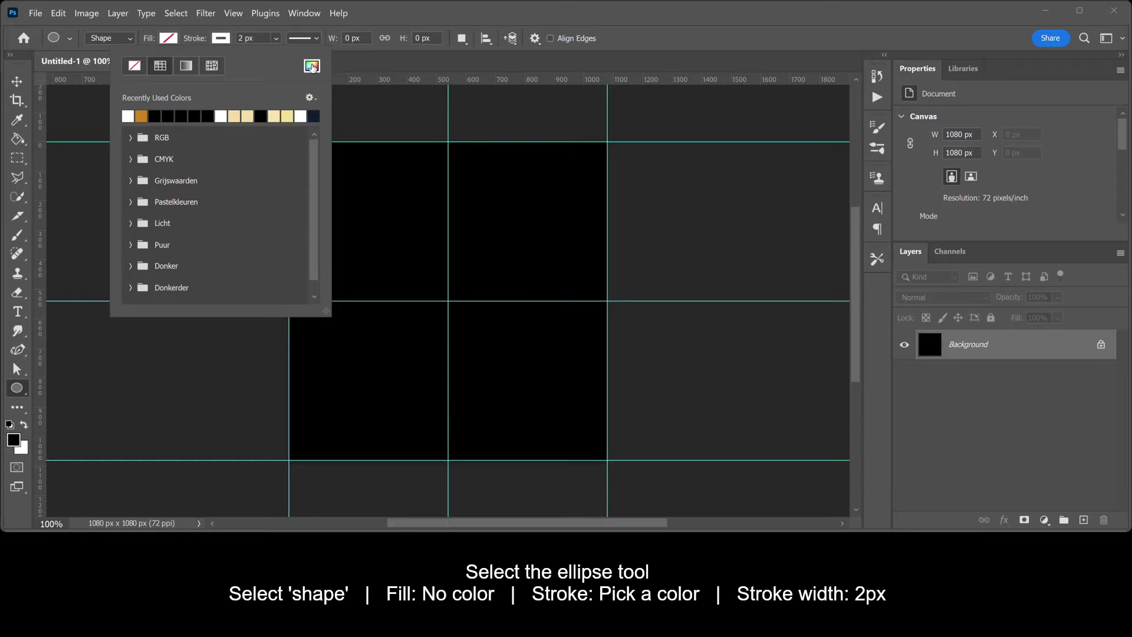
click(312, 66)
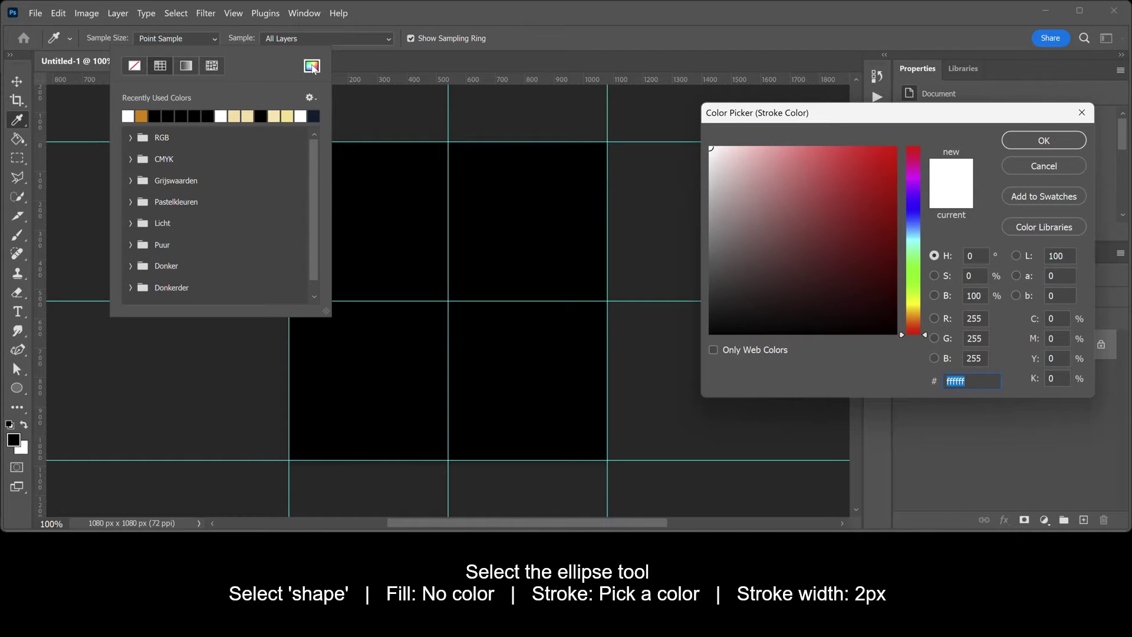
key(Return)
key(Return)
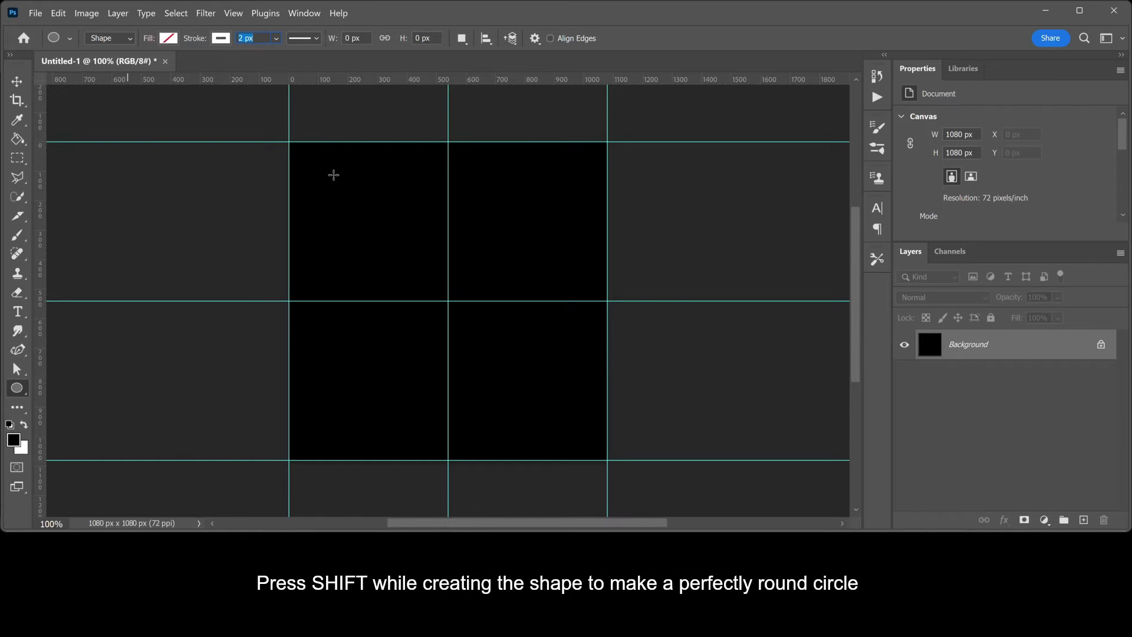
Draw a circle near the top of the canvas and resize it to 500 × 500 px with linked proportions
drag(332, 175, 480, 313)
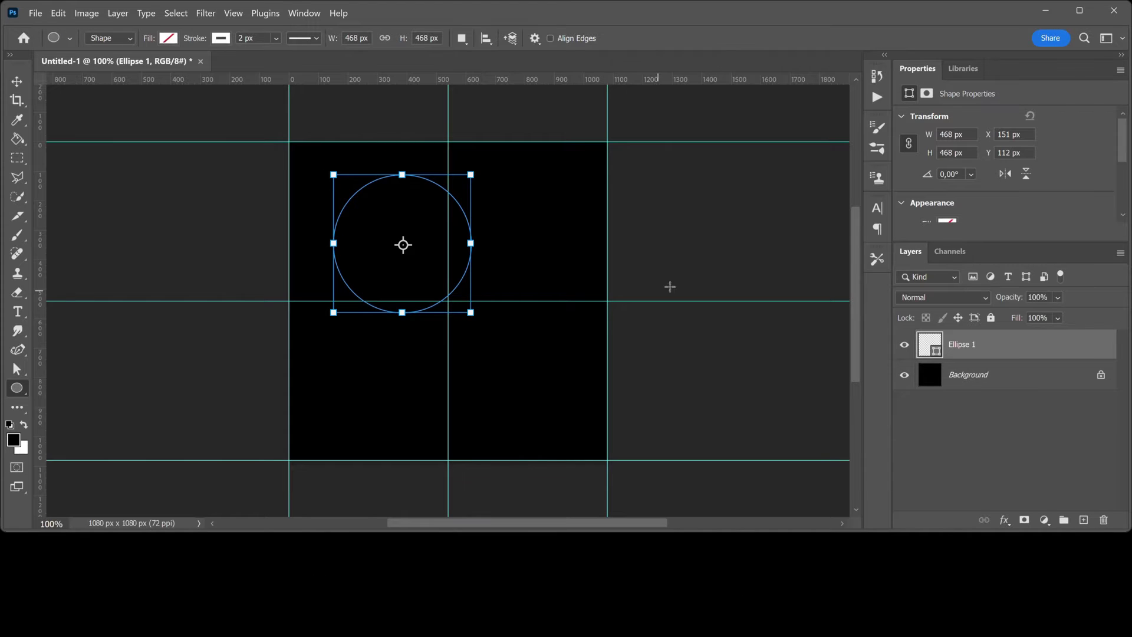
click(910, 143)
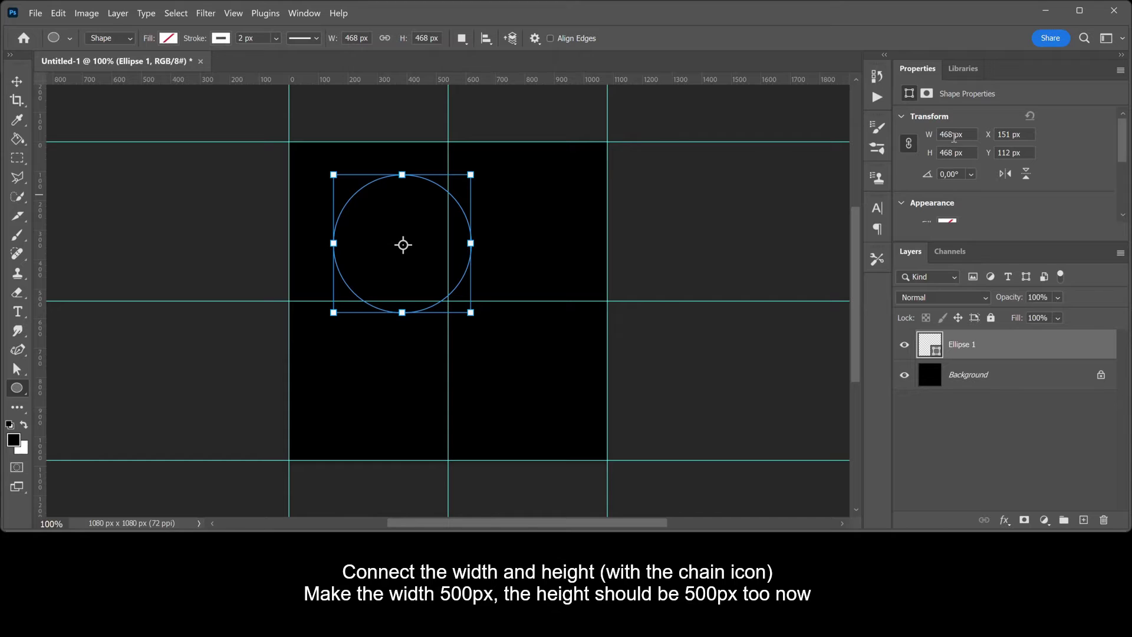
key(BackSpace)
key(BackSpace)
key(BackSpace)
text(500)
key(Return)
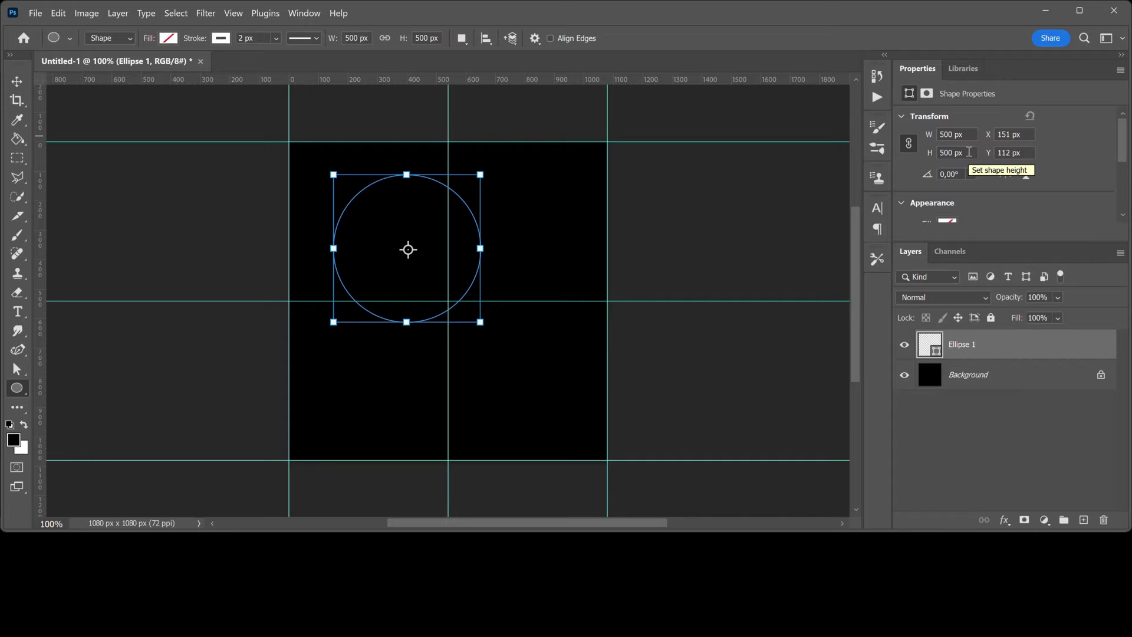
Rasterize Ellipse 1 and move it onto the vertical guide, bottom edge at the canvas centre
right_click(997, 345)
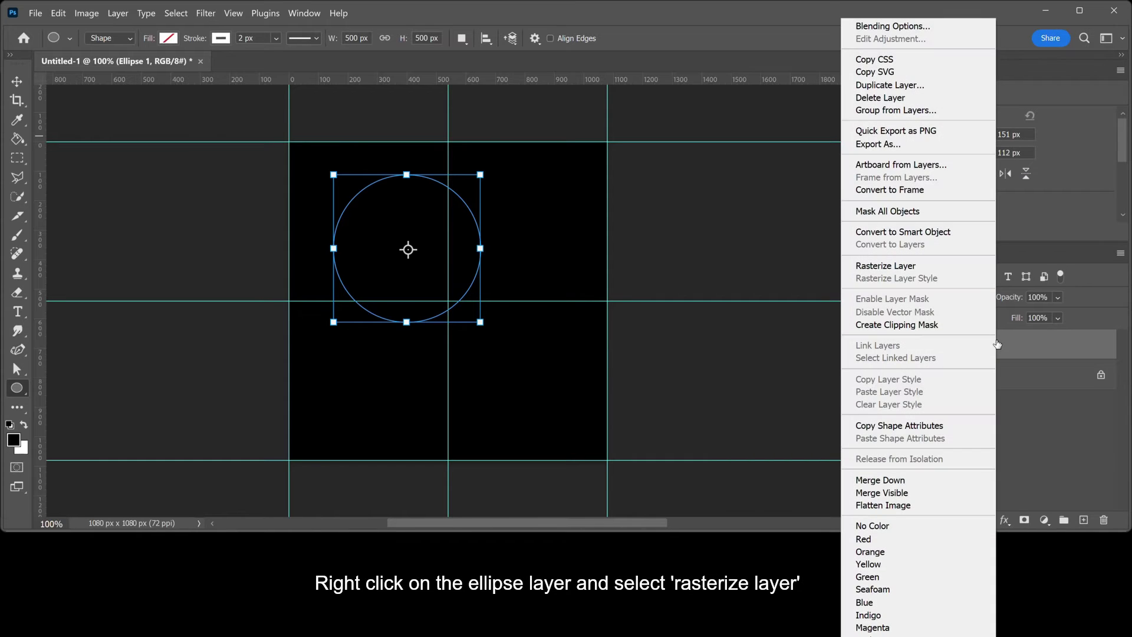
click(941, 269)
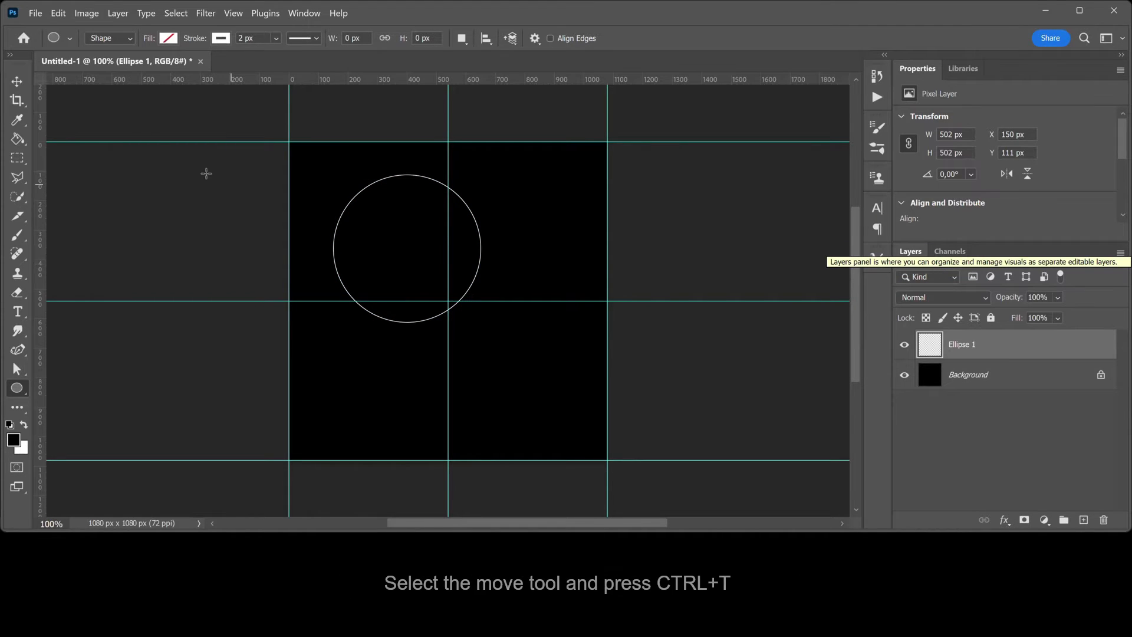
click(23, 83)
key(ctrl+t)
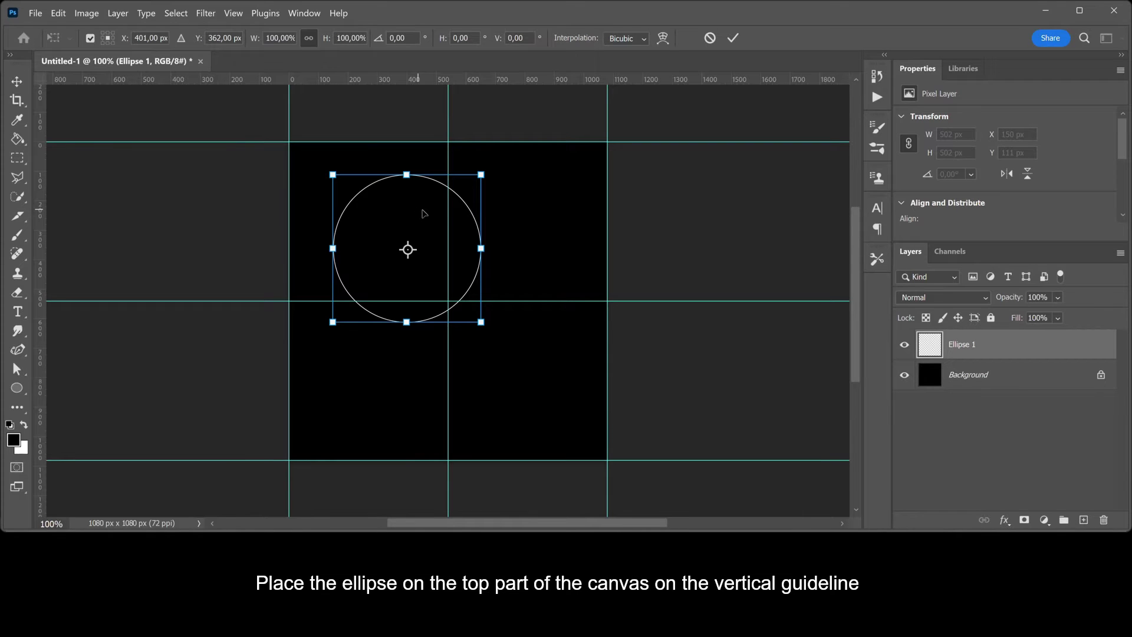
drag(422, 215, 460, 189)
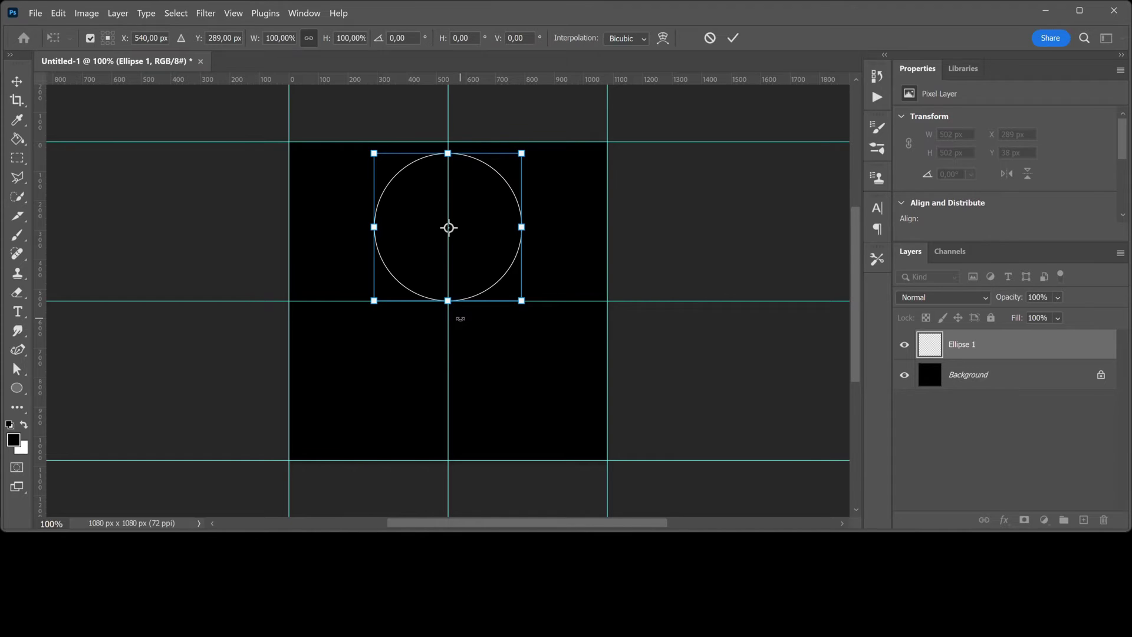
click(733, 39)
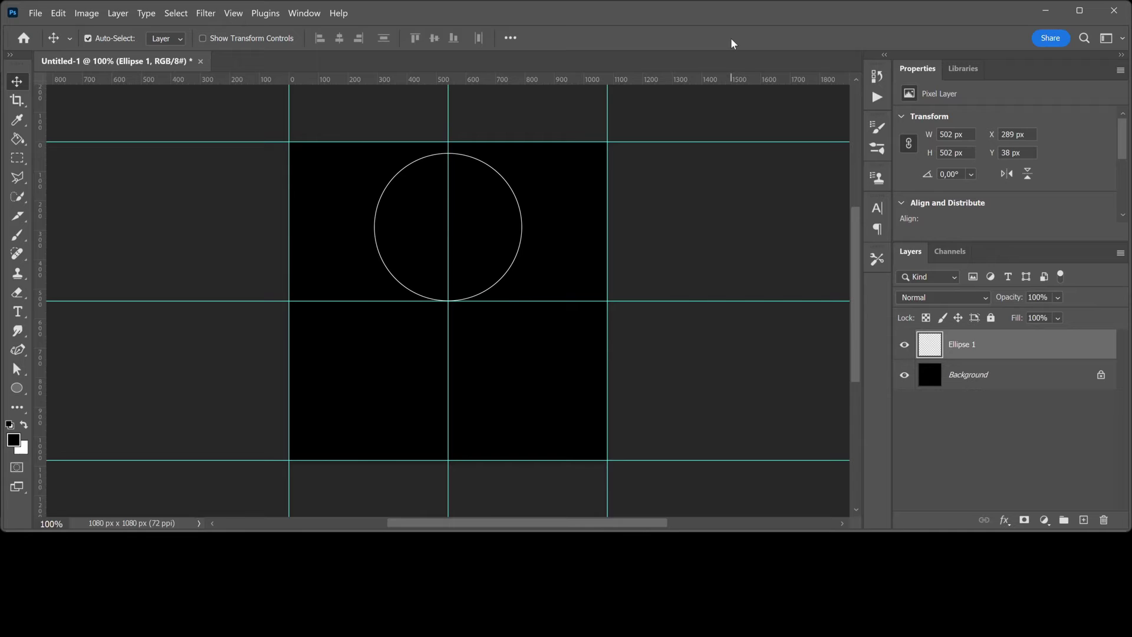
Duplicate the circle and scale the copy to 90% around a pivot at the canvas centre
key(ctrl+j)
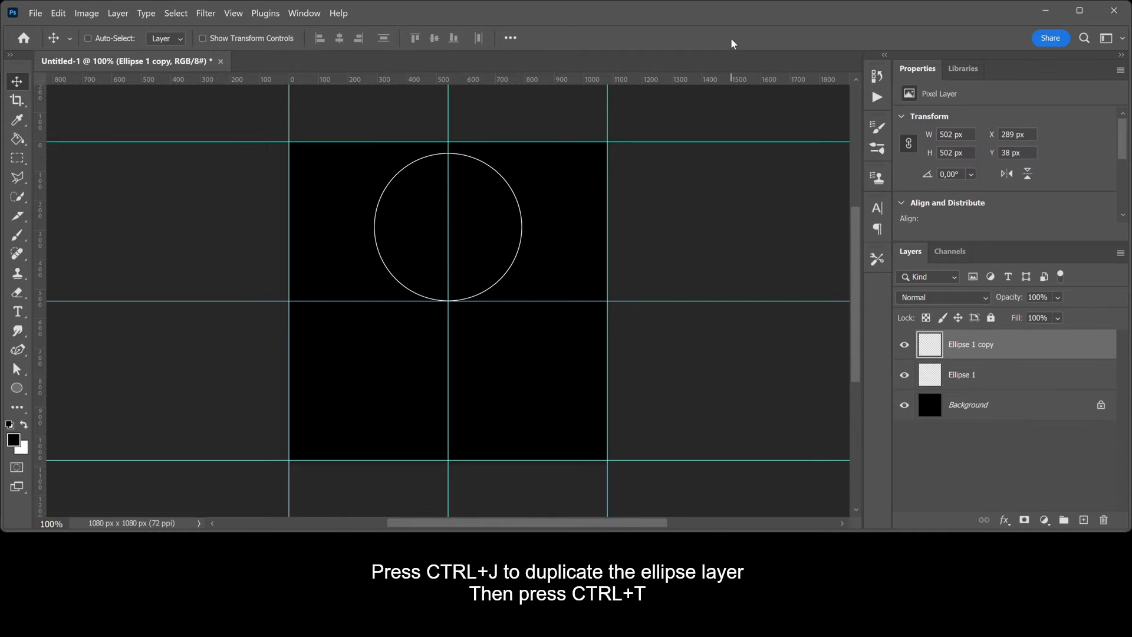
key(ctrl)
key(ctrl+t)
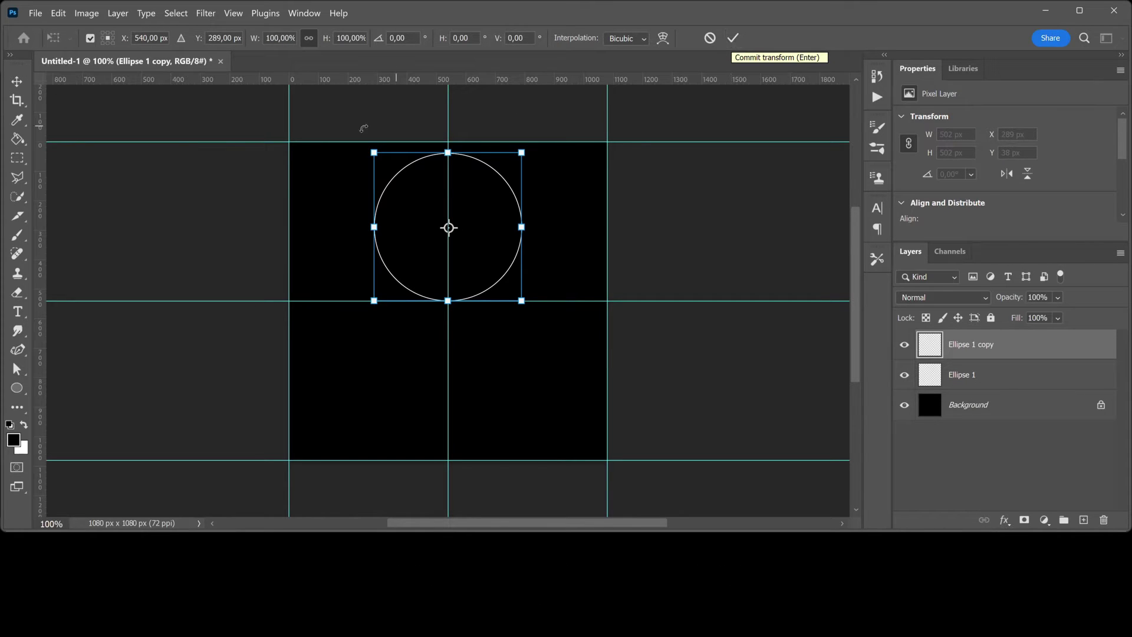
click(90, 39)
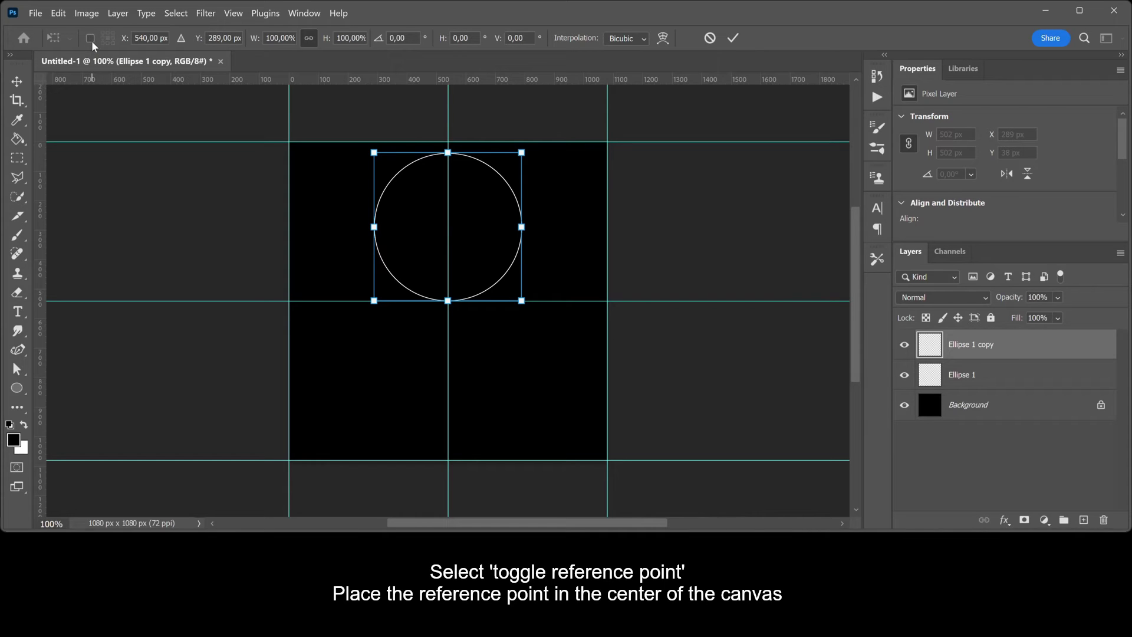
click(90, 39)
drag(448, 227, 448, 301)
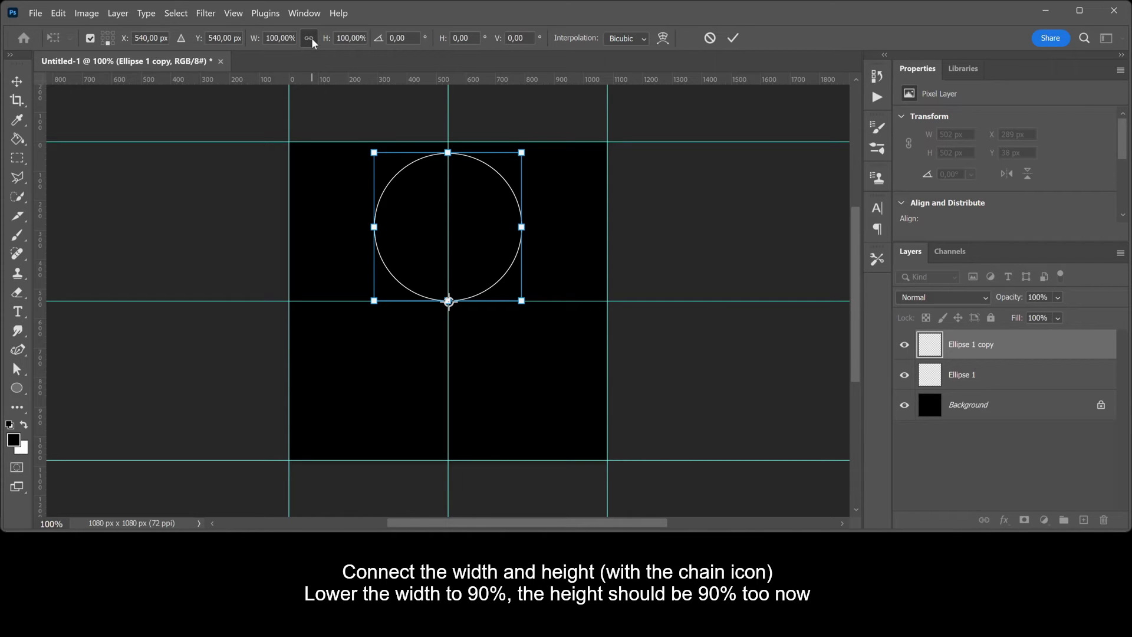
click(291, 39)
text(90)
key(Return)
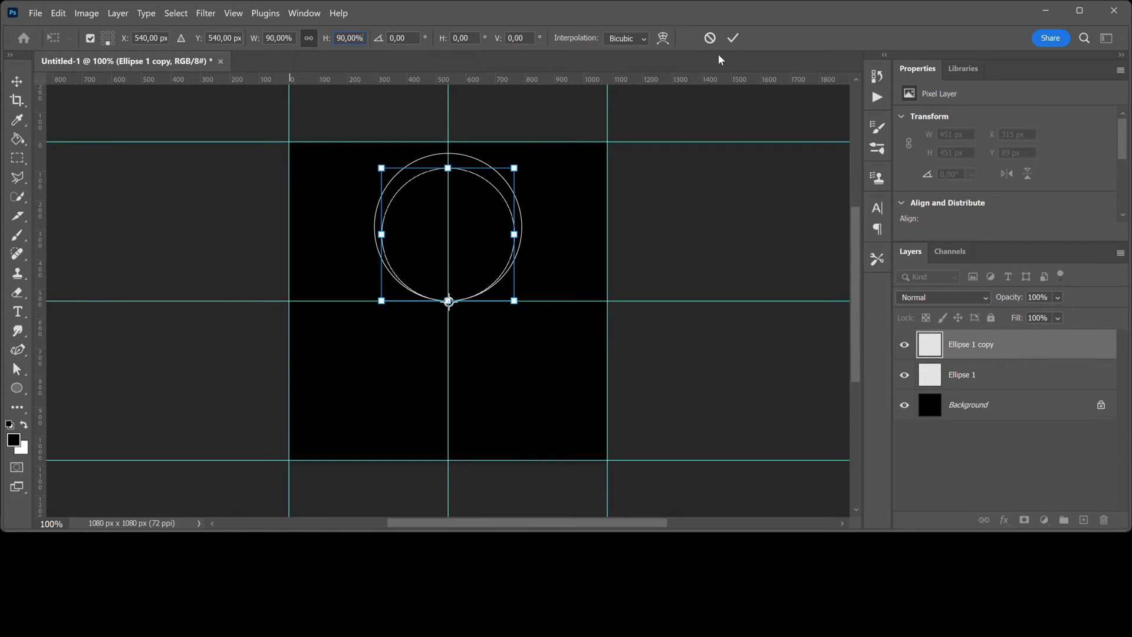
click(731, 39)
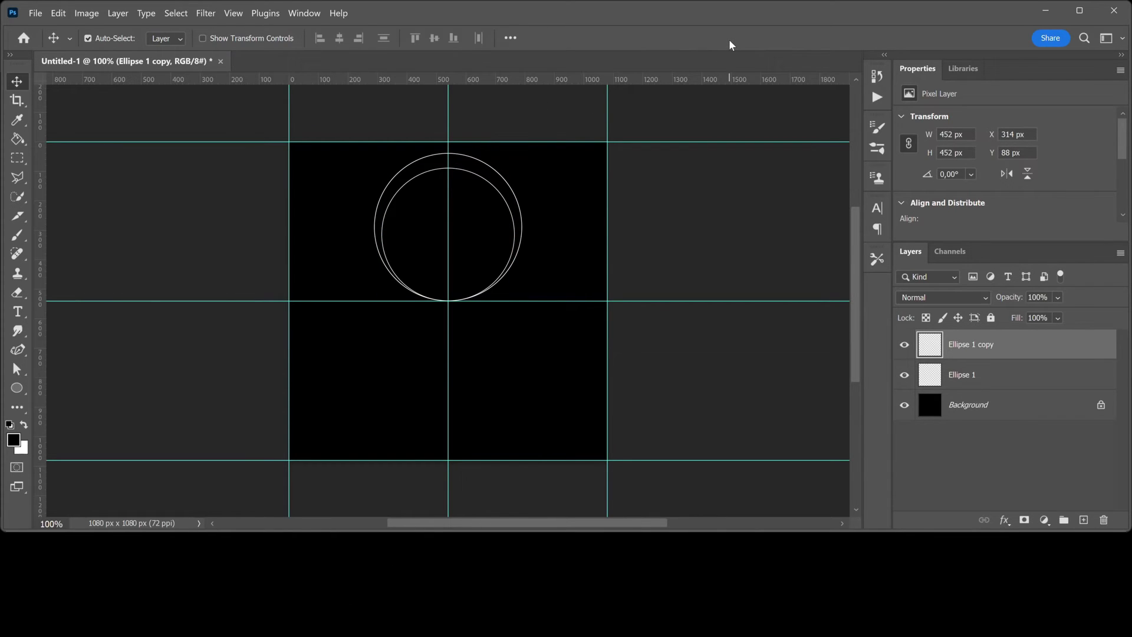
Repeat the 90% shrink-and-copy with Ctrl+Alt+Shift+T until copies reach Ellipse 1 copy 37
key(ctrl)
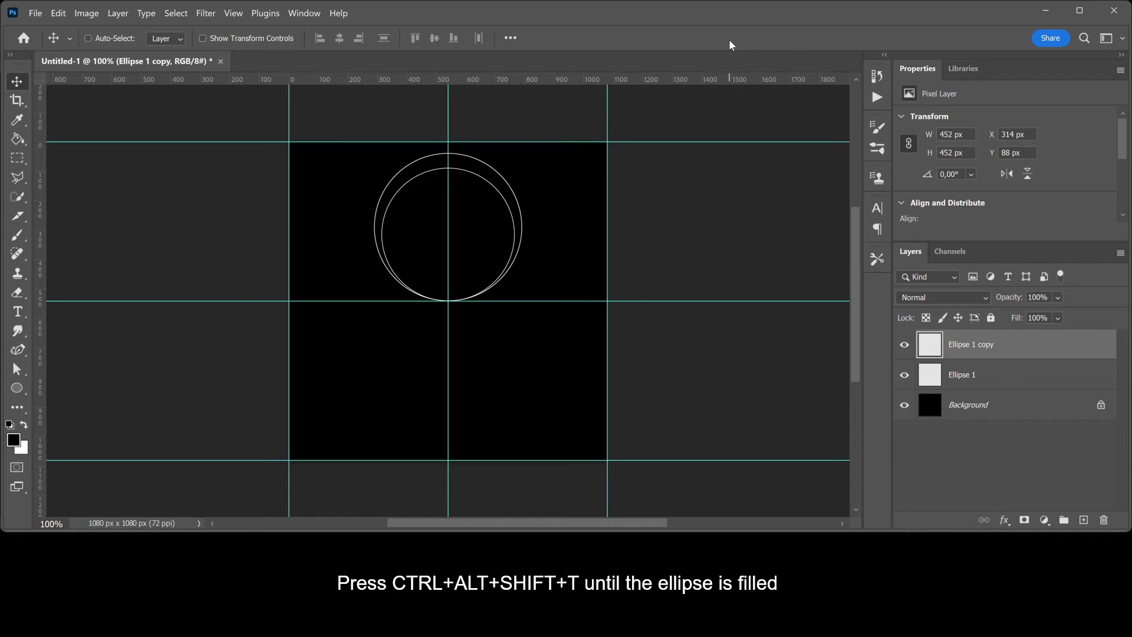
key(ctrl+alt+shift+t)
key(ctrl+alt+shift+t)
key(ctrl+alt+shift+t)
key(ctrl+alt+shift+t)
key(ctrl+alt+shift+t)
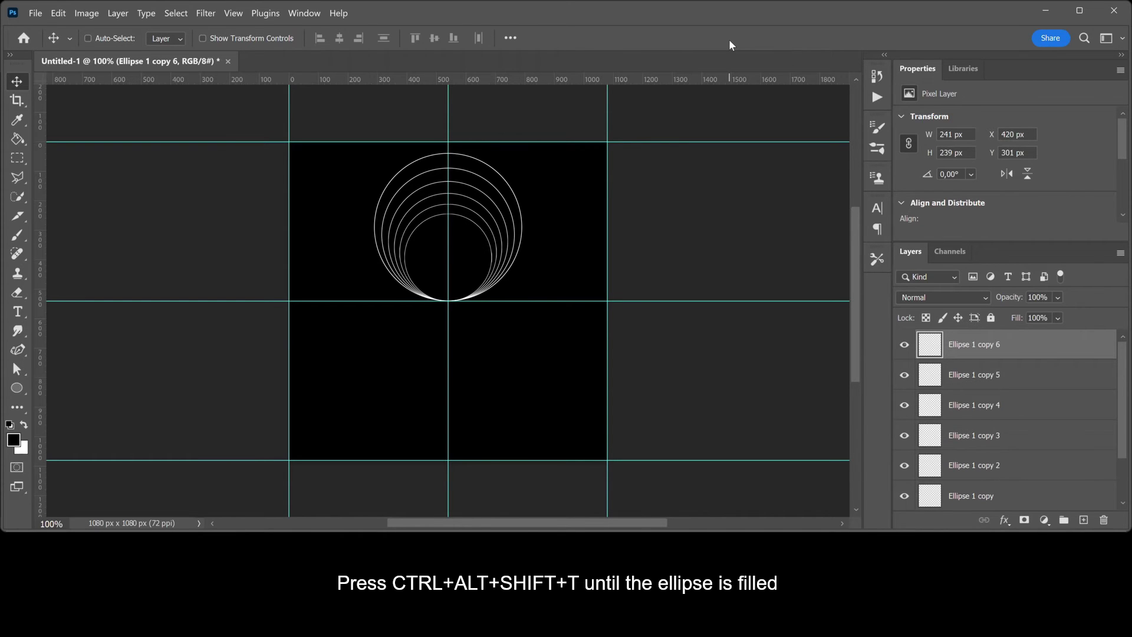
key(ctrl+alt+shift+t)
key(ctrl+alt+shift+t)
key(ctrl+alt+shift+t)
key(ctrl+alt+shift+t)
key(ctrl+alt+shift+t)
key(ctrl+alt+shift+t)
key(ctrl+alt+shift+t)
key(ctrl+alt+shift+t)
key(ctrl+alt+shift+t)
key(ctrl+alt+shift+t)
key(ctrl+alt+shift+t)
key(ctrl+alt+shift+t)
key(ctrl+alt+shift+t)
key(ctrl+alt+shift+t)
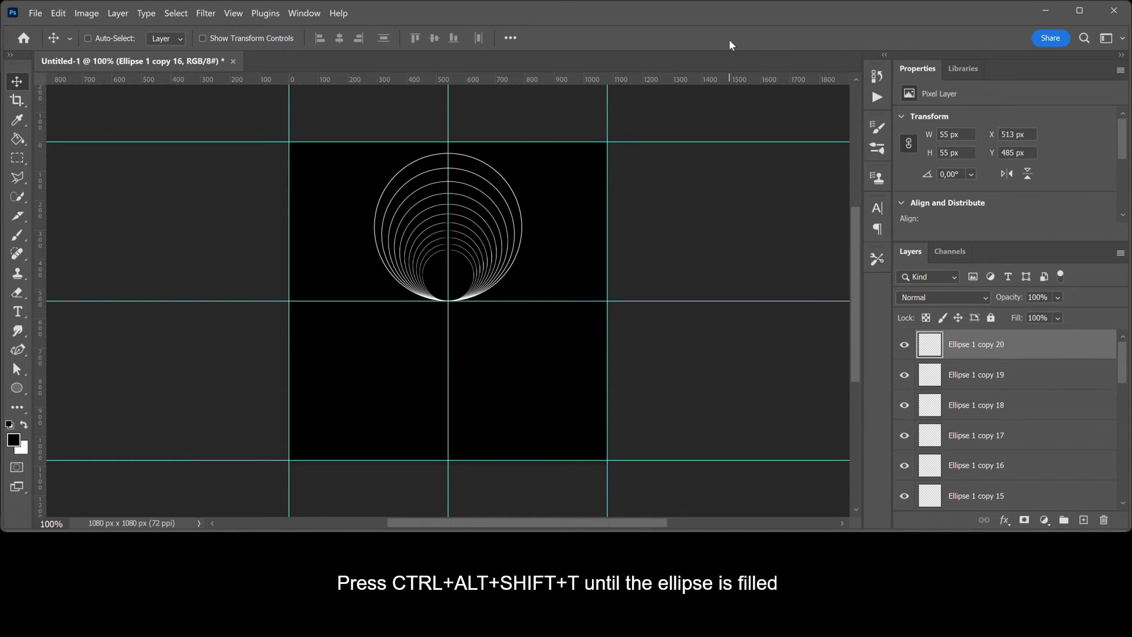
key(ctrl+alt+shift+t)
key(ctrl+alt+shift+t)
key(ctrl+alt+shift+t)
key(ctrl+alt+shift+t)
key(ctrl+alt+shift+t)
key(ctrl+alt+shift+t)
key(ctrl+alt+shift+t)
key(ctrl+alt+shift+t)
key(ctrl+alt+shift+t)
key(ctrl+alt+shift+t)
key(ctrl+alt+shift+t)
key(ctrl+alt+shift+t)
key(ctrl+alt+shift+t)
key(ctrl+alt+shift+t)
key(ctrl+alt+shift+t)
key(ctrl+alt+shift+t)
key(ctrl+alt+shift+t)
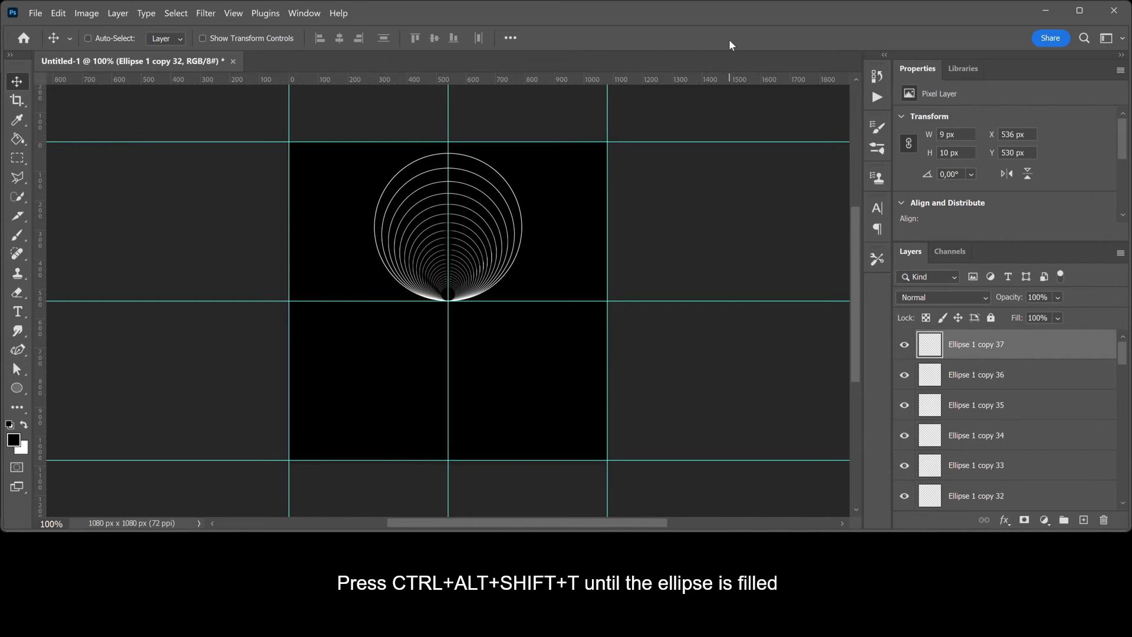
key(ctrl+alt+shift+t)
key(ctrl+alt+shift+t)
key(ctrl+alt+shift+t)
key(ctrl+alt+shift+t)
key(ctrl+alt+shift+t)
key(ctrl+alt+shift+t)
key(ctrl+alt+shift+t)
key(ctrl+alt+shift+t)
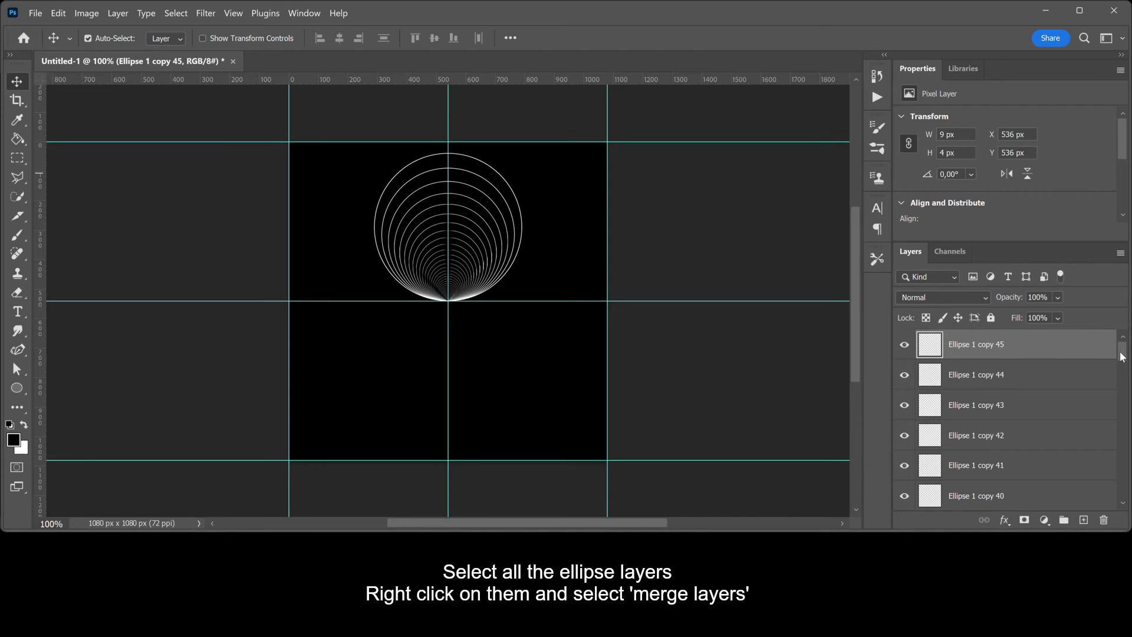
Select every ellipse layer and merge them into Ellipse 1 copy 45
drag(1122, 357, 1123, 502)
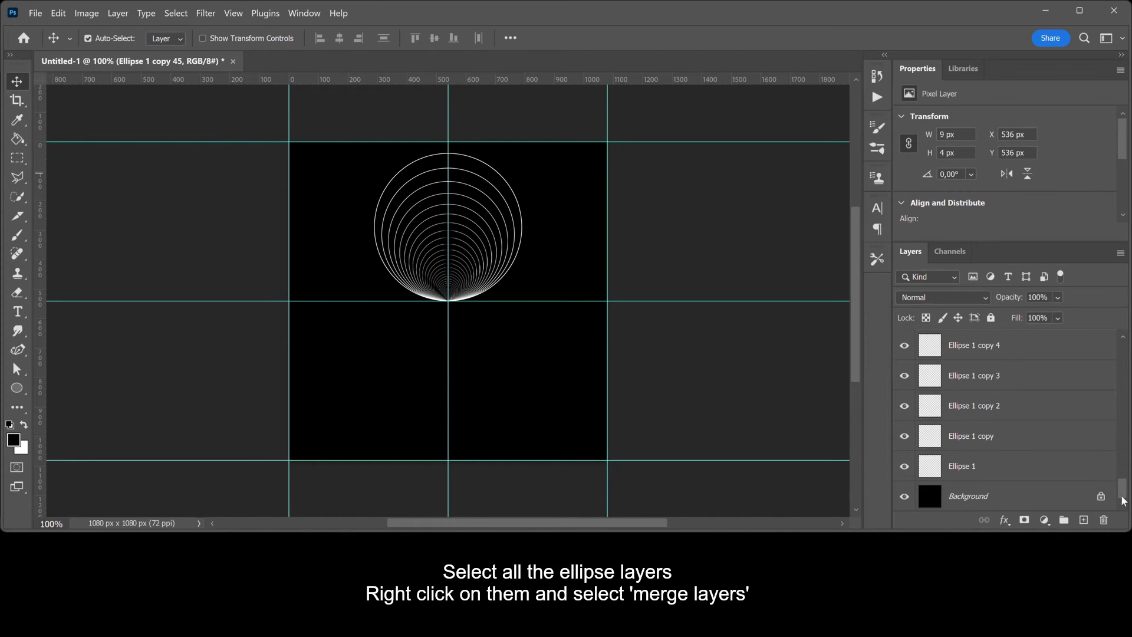
shift+click(1095, 473)
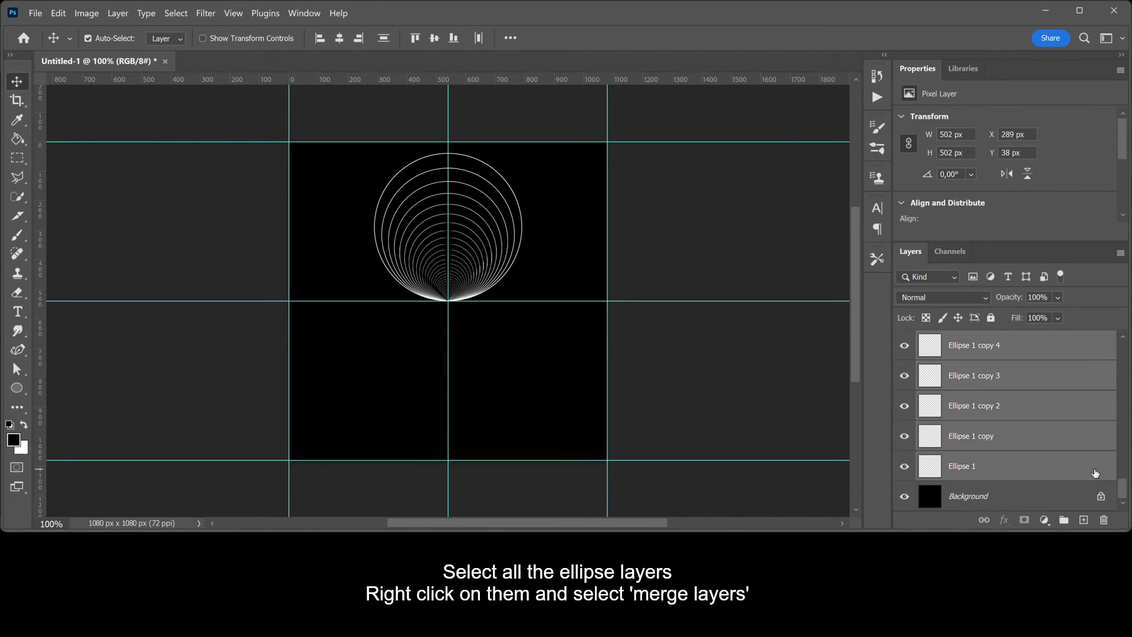
right_click(1063, 411)
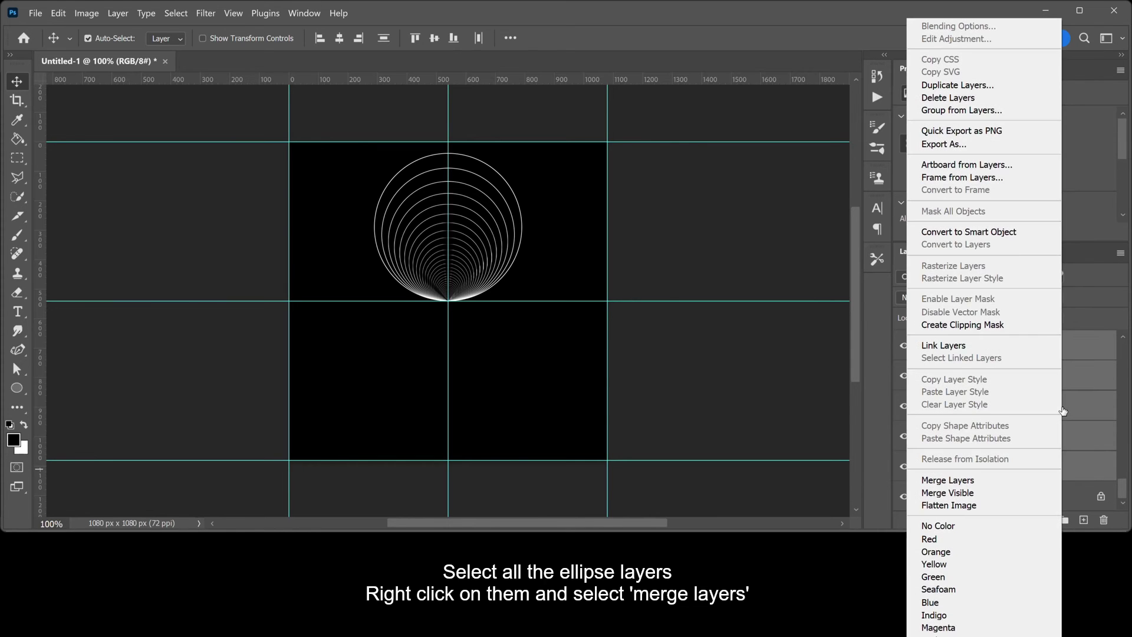
click(1023, 481)
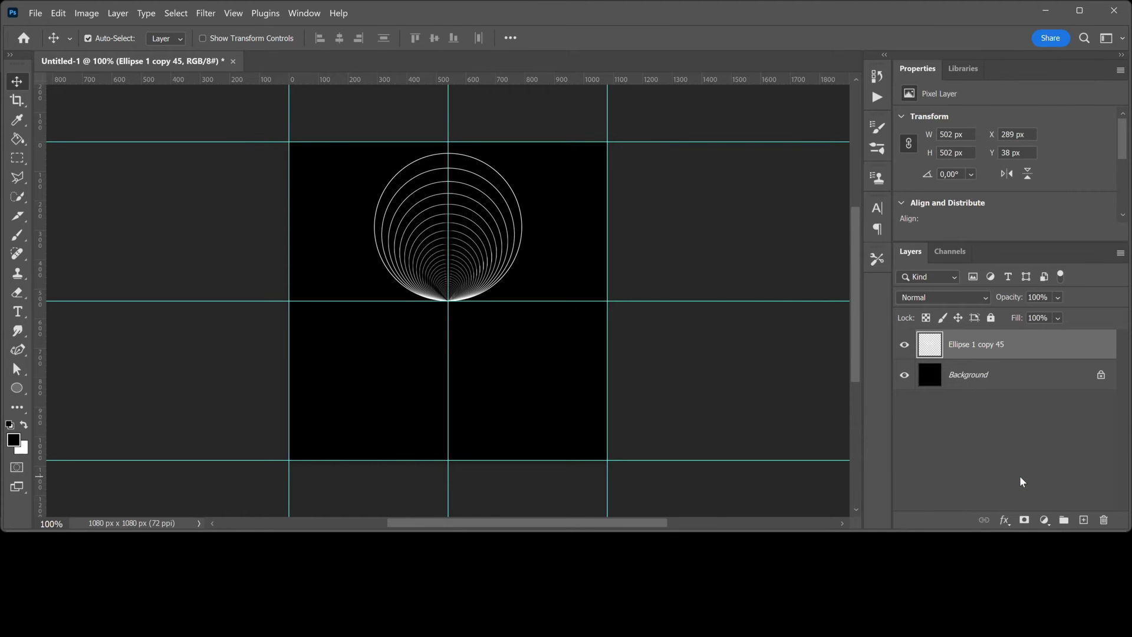
Duplicate the merged layer and rotate the copy 45° with its pivot at the canvas centre
key(ctrl)
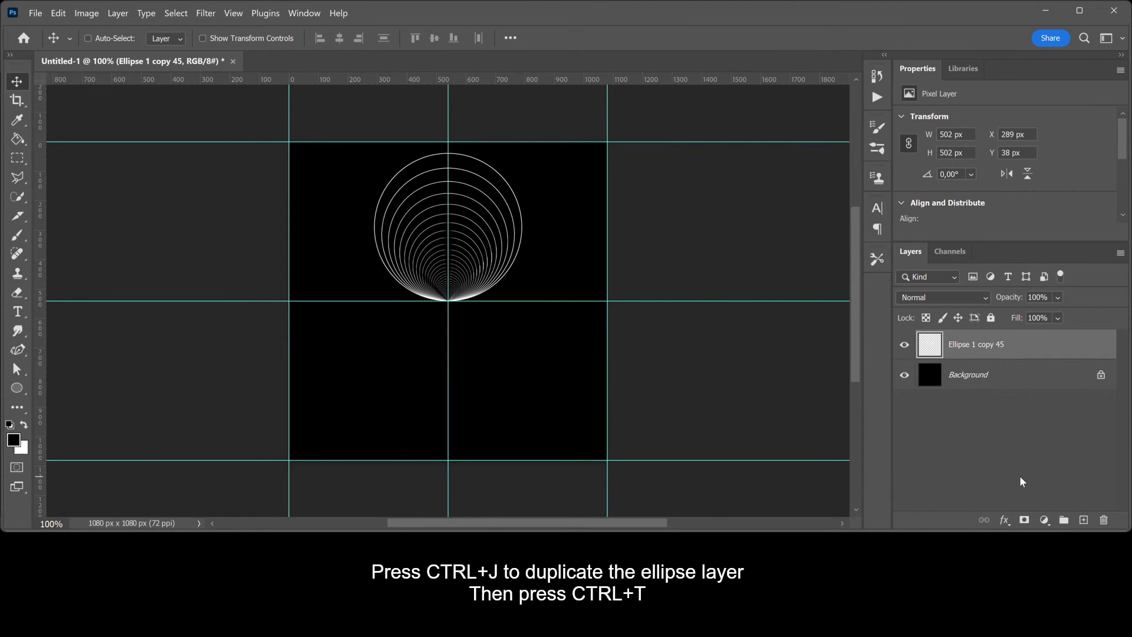
key(ctrl+j)
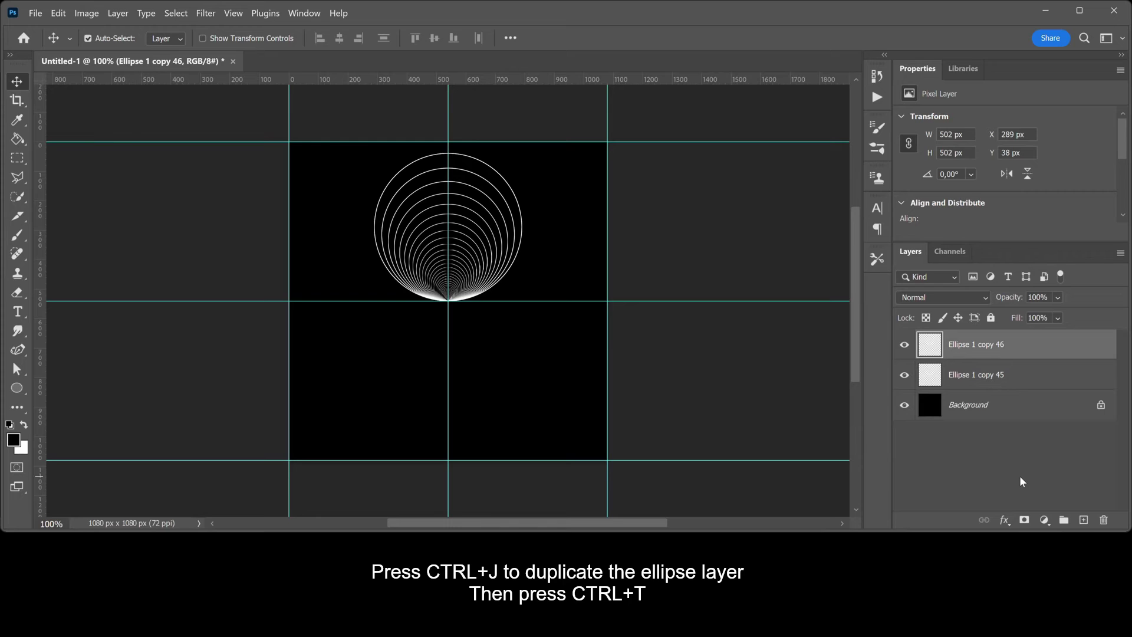
key(ctrl)
key(ctrl+t)
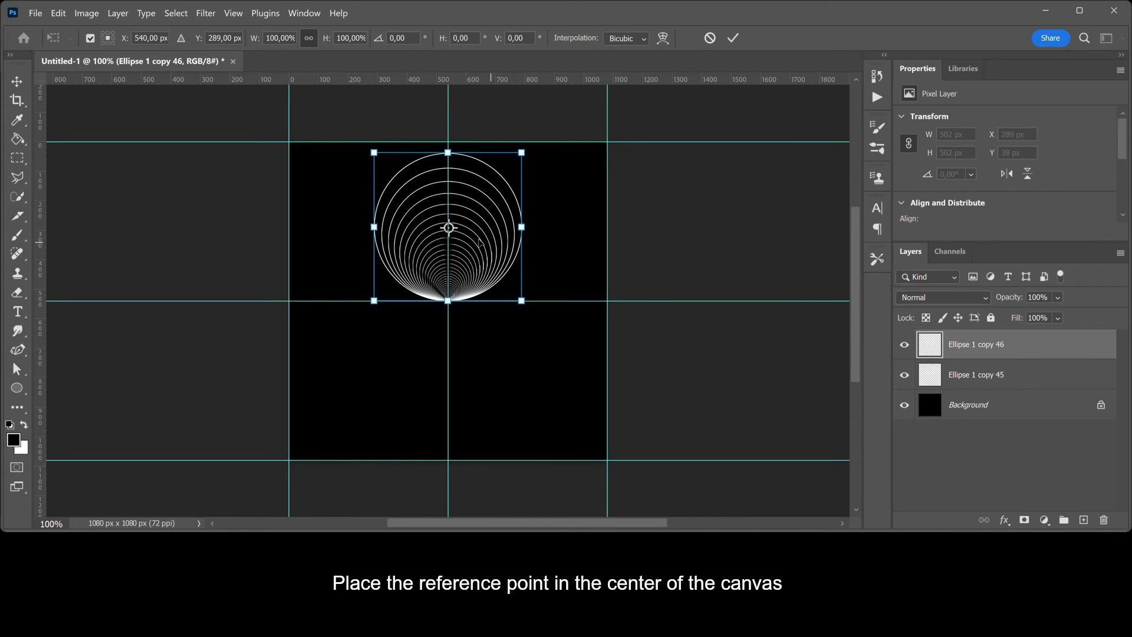
drag(448, 228, 449, 302)
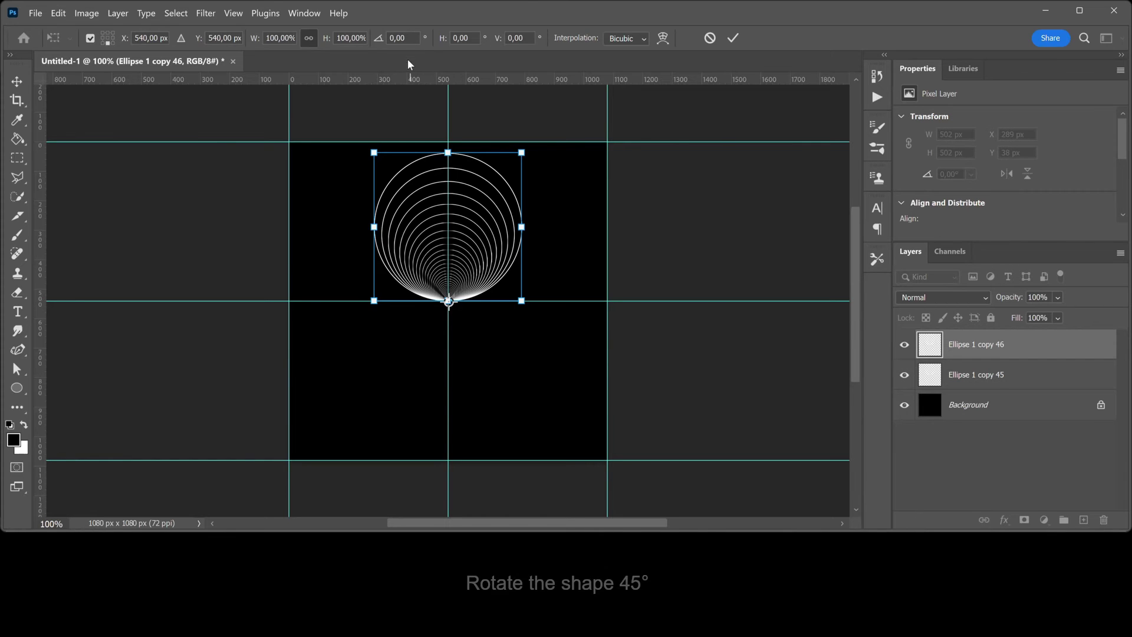
click(407, 39)
text(45)
key(Return)
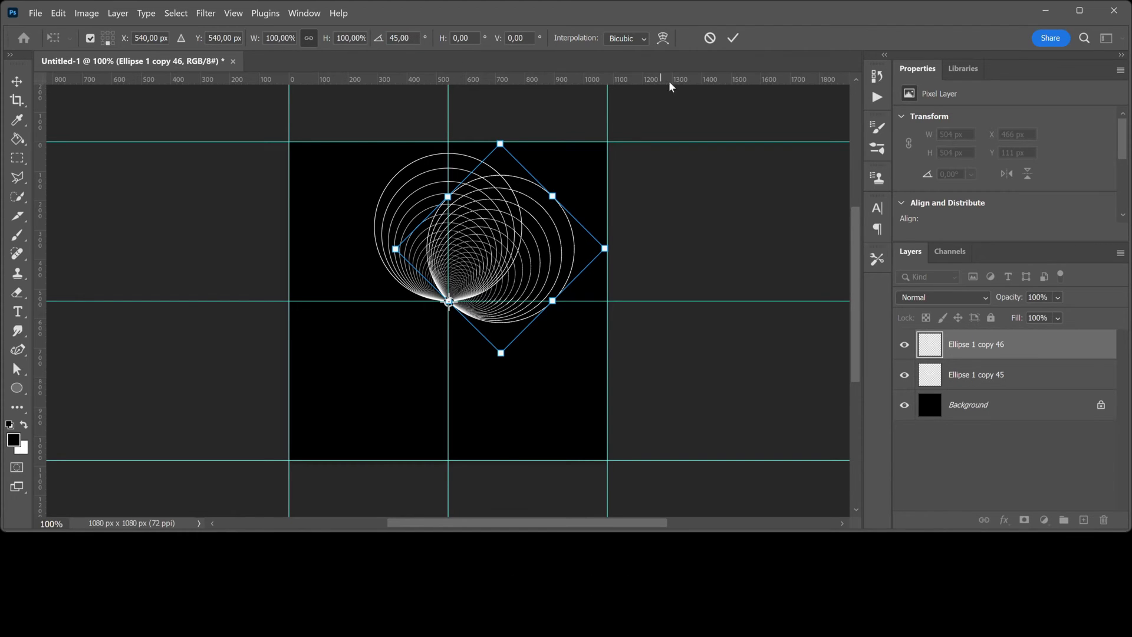
Commit the 45° rotation, repeat it into an eight-petal rosette, and hide the guides
click(733, 39)
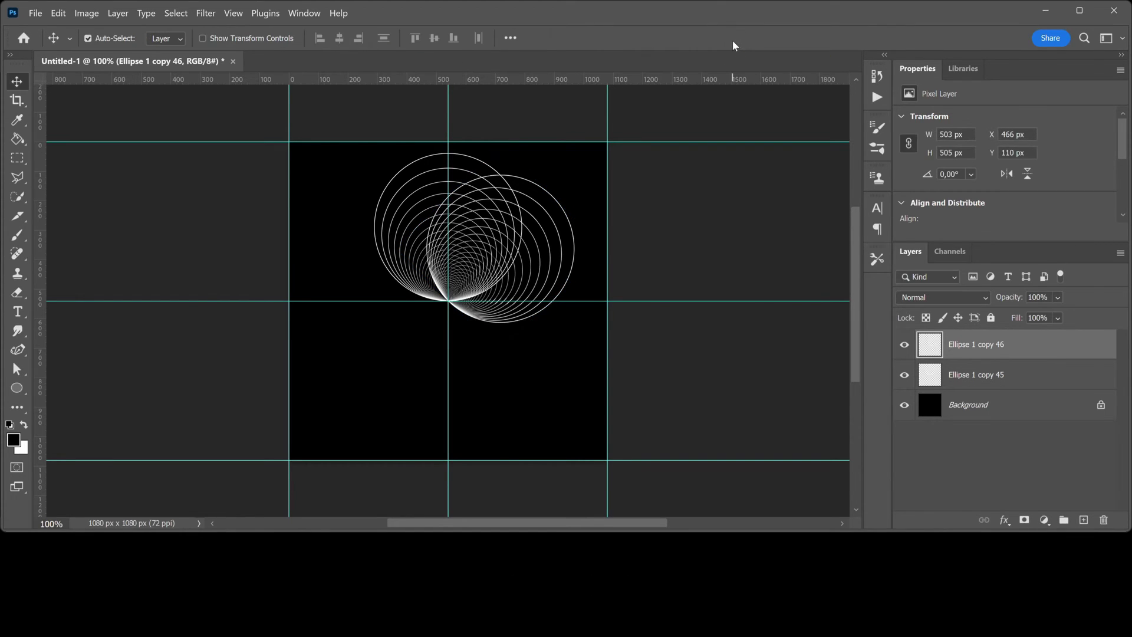
key(ctrl+alt+shift+t)
key(ctrl+alt+shift+t)
key(ctrl+alt+shift+t)
key(ctrl+alt+shift+t)
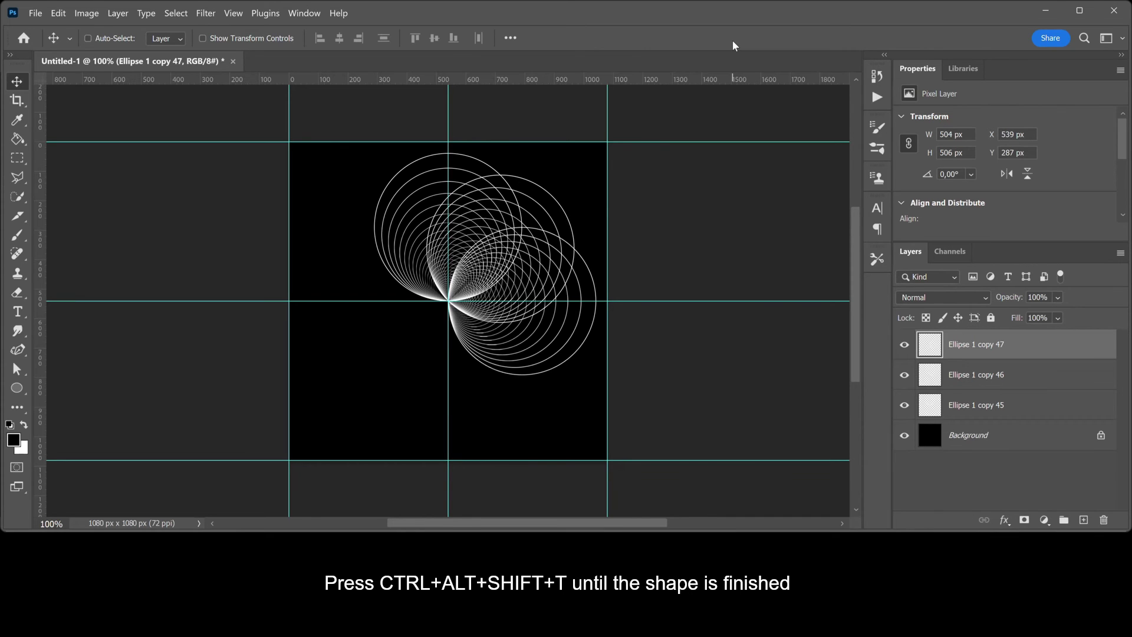
key(ctrl+alt+shift+t)
key(ctrl+alt+shift+t)
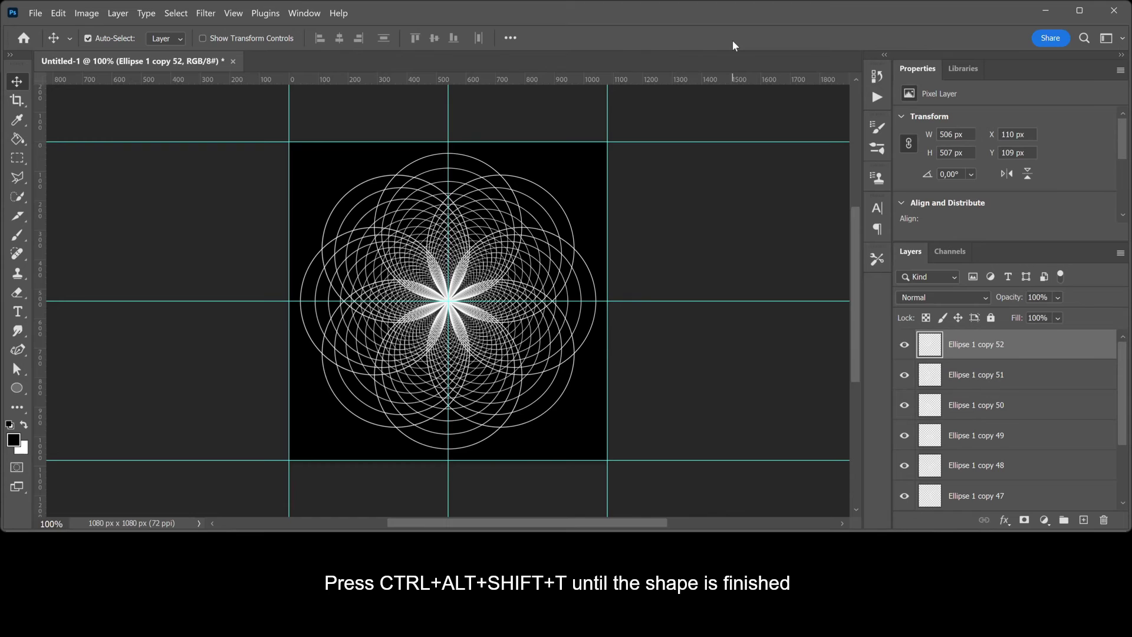
key(ctrl+semicolon)
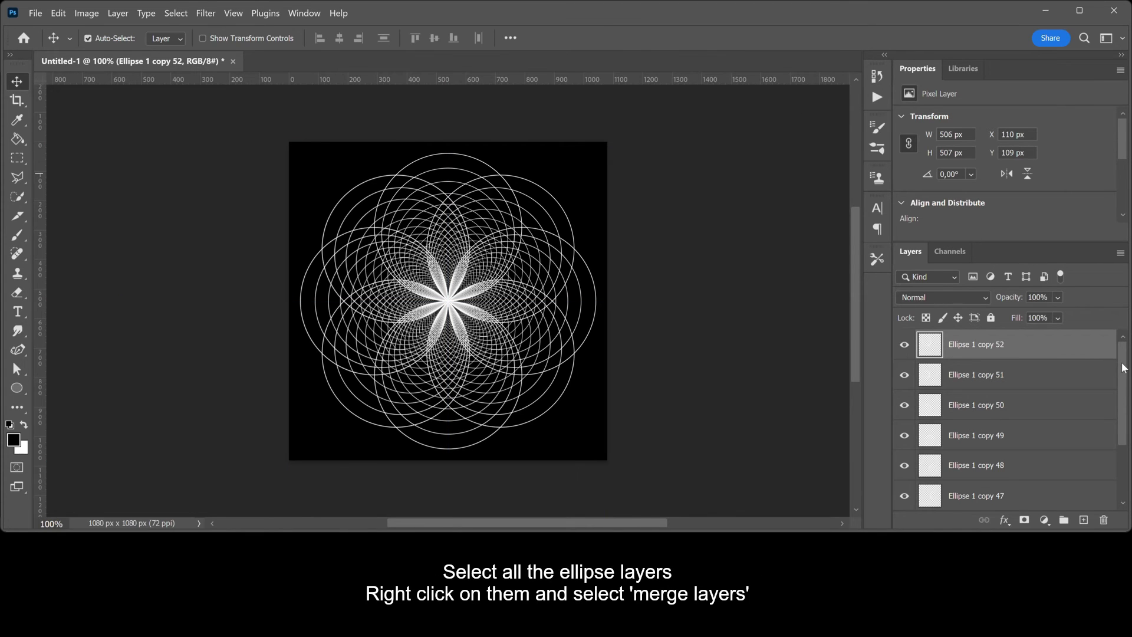
Select all eight rotated ellipse layers and merge them into Ellipse 1 copy 52
drag(1124, 368, 1129, 472)
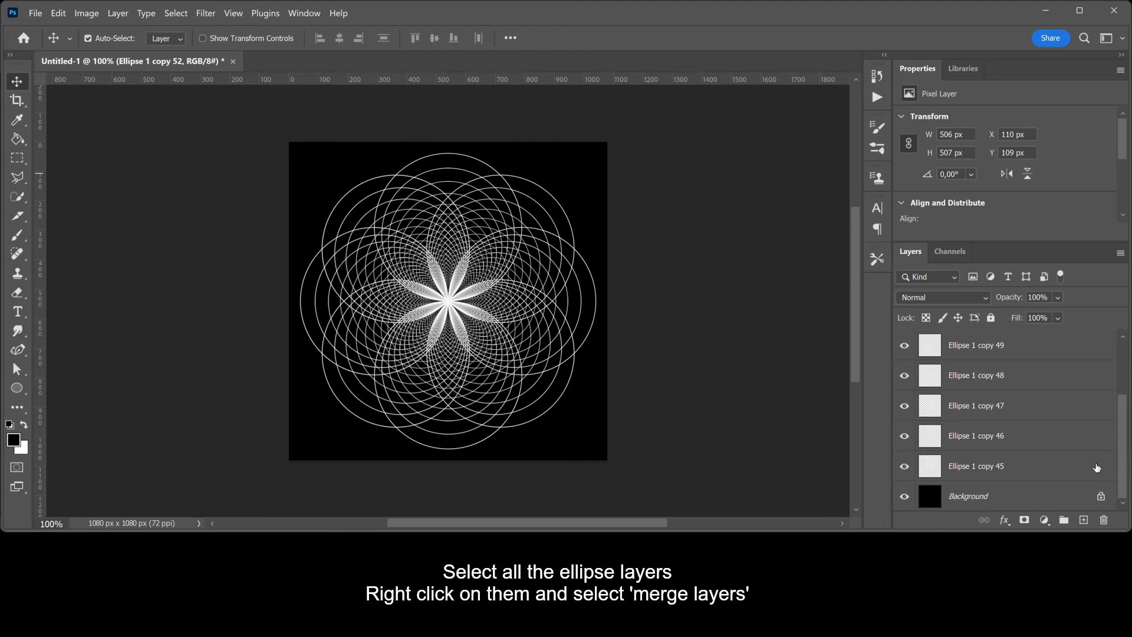
shift+click(1097, 467)
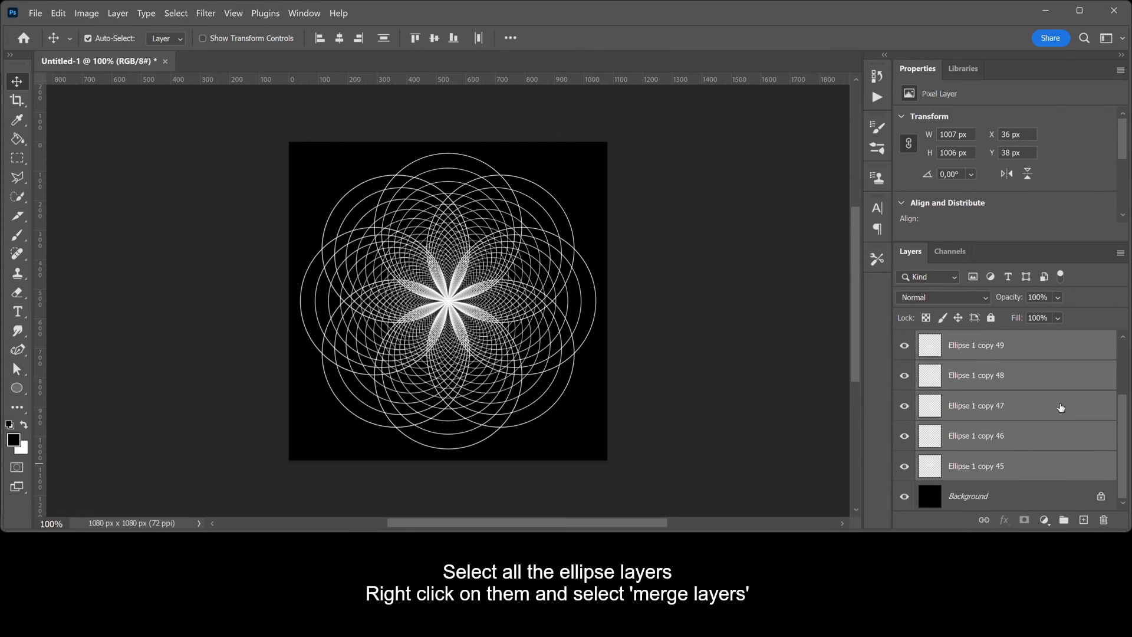
right_click(1060, 406)
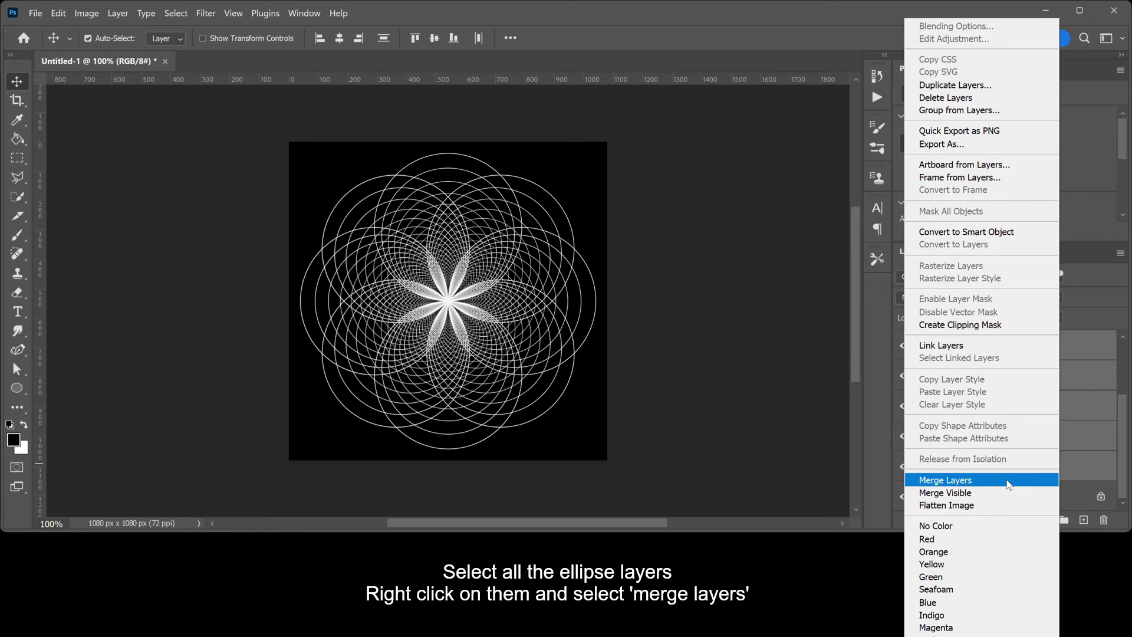
click(1008, 485)
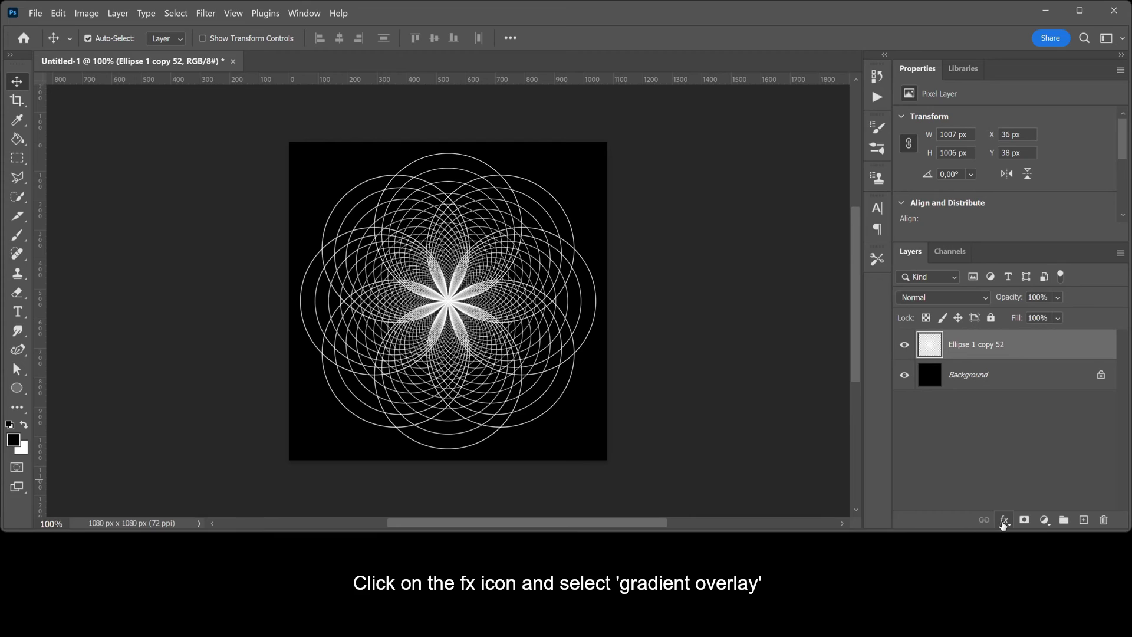
Apply a Gradient Overlay effect with a radial rainbow gradient to the merged rosette layer
click(1005, 520)
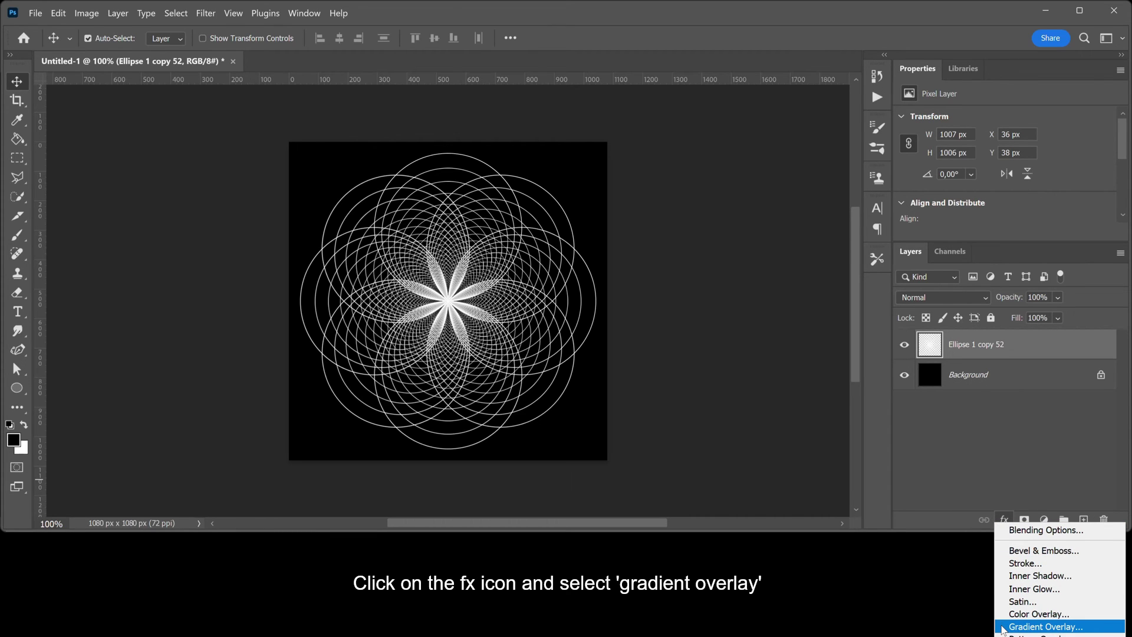
click(1003, 627)
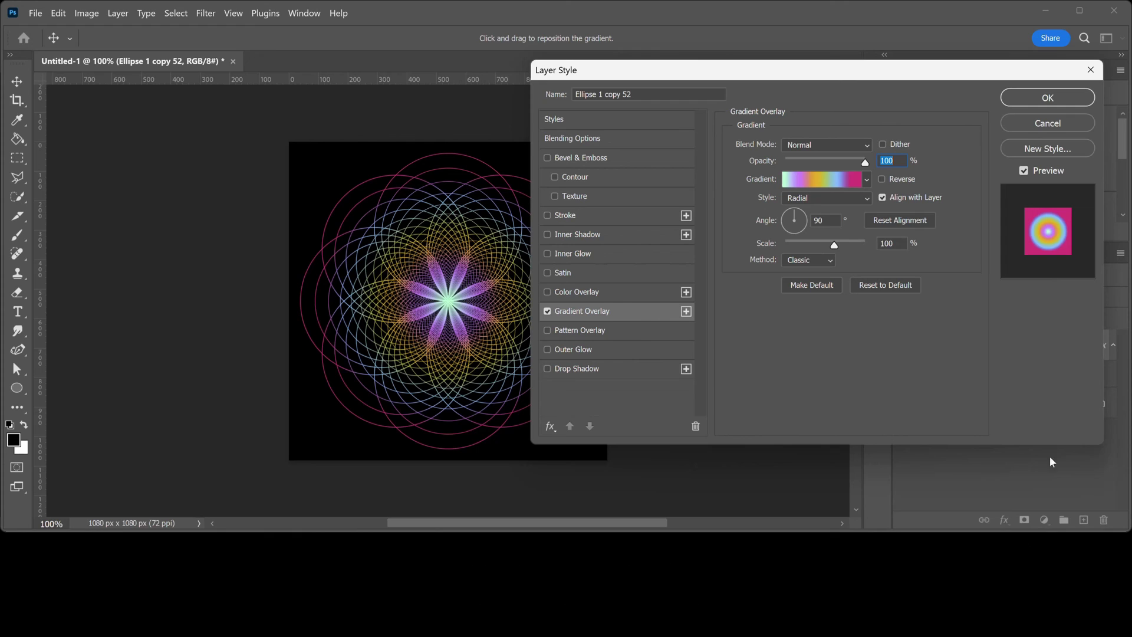
click(1063, 102)
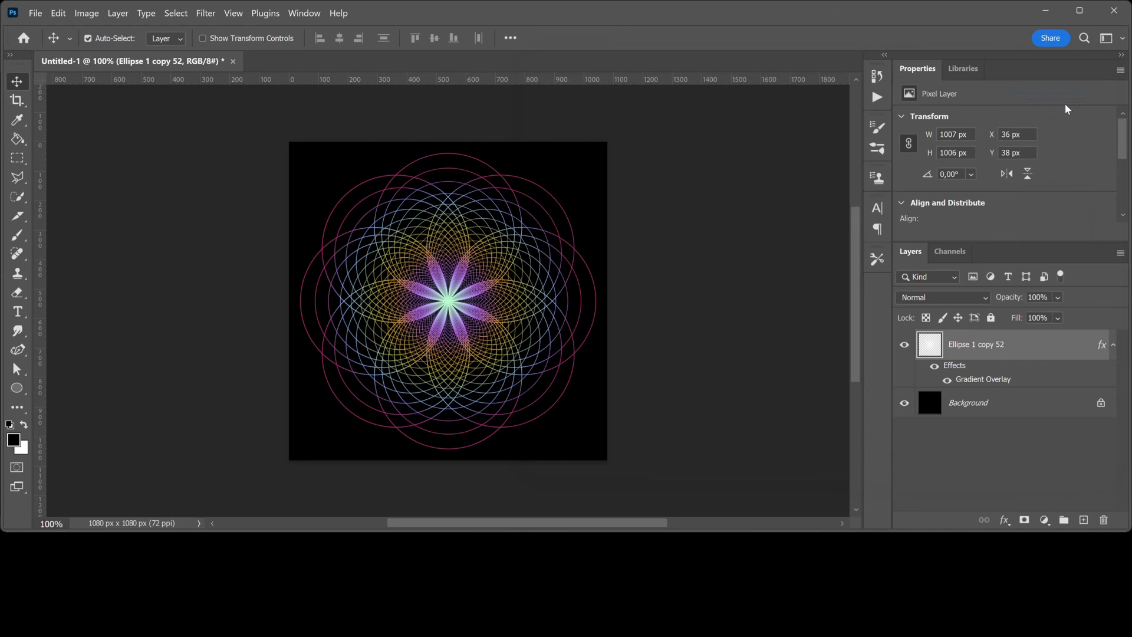